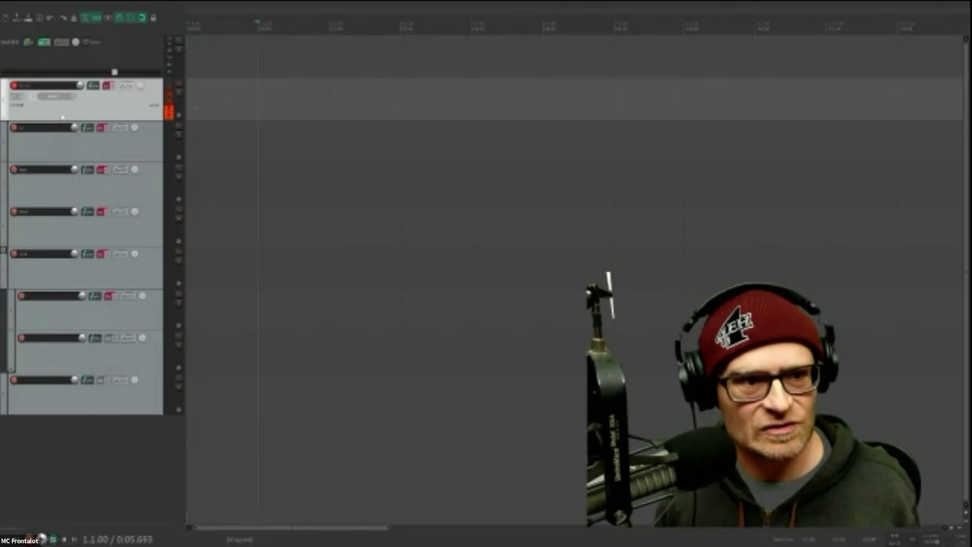
- Record a rhythmic audio take on the armed first track and stop after a few bars
{"action": "key", "text": "ctrl+r"}
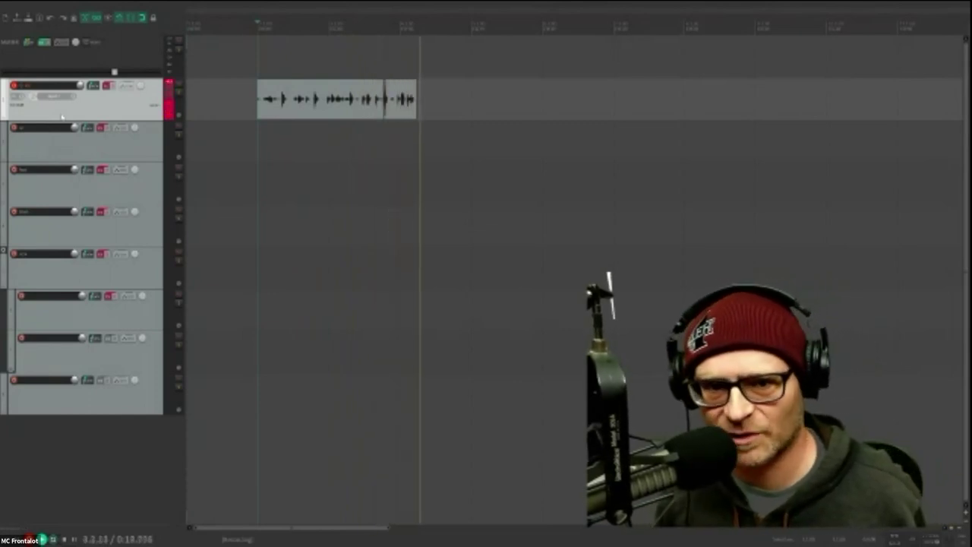
{"action": "key", "text": "space"}
{"action": "scroll", "coordinate": [365, 111], "scroll_direction": "up", "scroll_amount": 4}
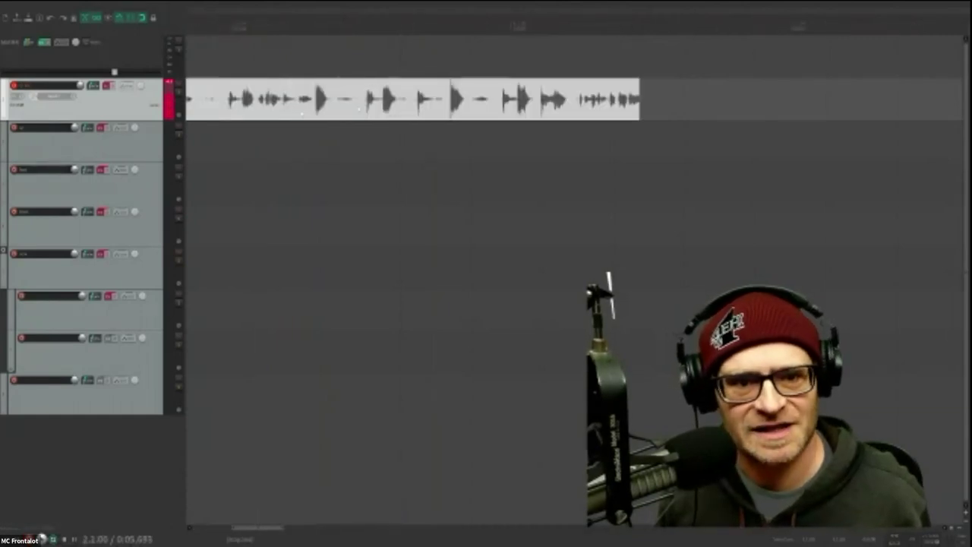
- Audition the recording and set a looping time selection around its middle section, moving the start closer to the usable phrase
{"action": "key", "text": "space"}
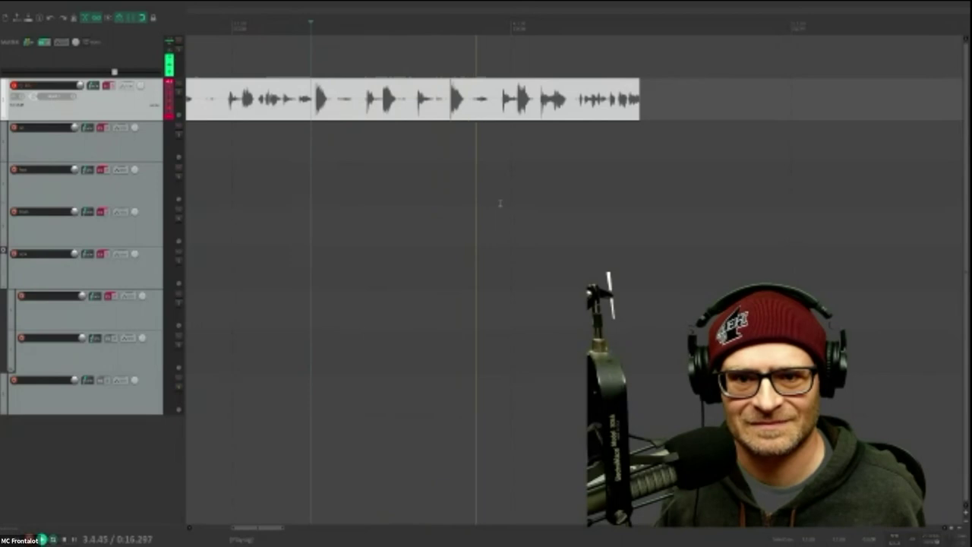
{"action": "left_click_drag", "start_coordinate": [339, 135], "coordinate": [536, 157]}
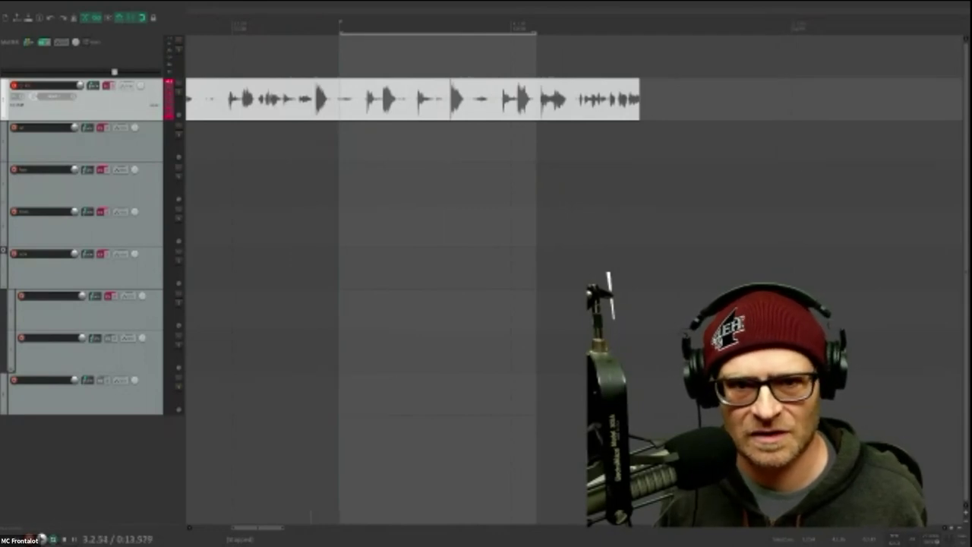
{"action": "key", "text": "space"}
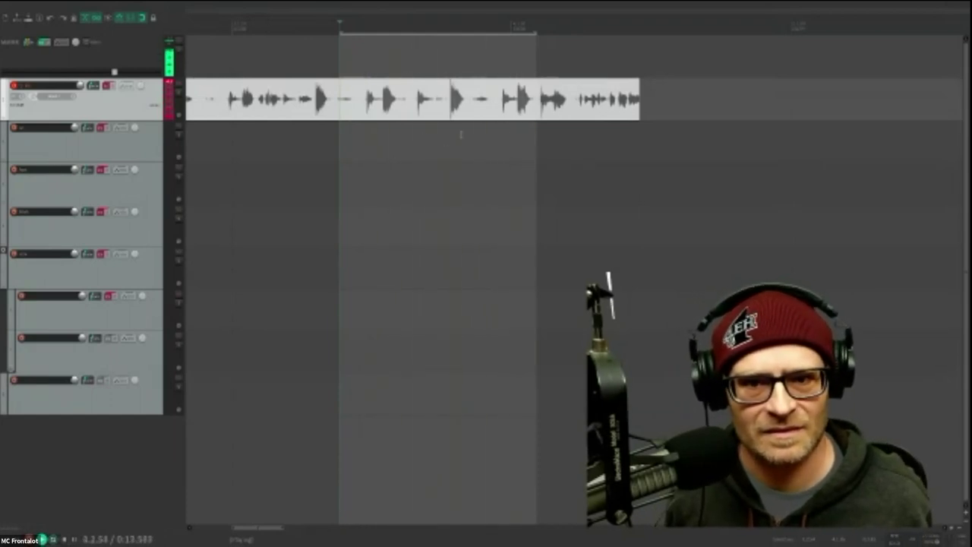
{"action": "left_click_drag", "start_coordinate": [339, 139], "coordinate": [400, 149]}
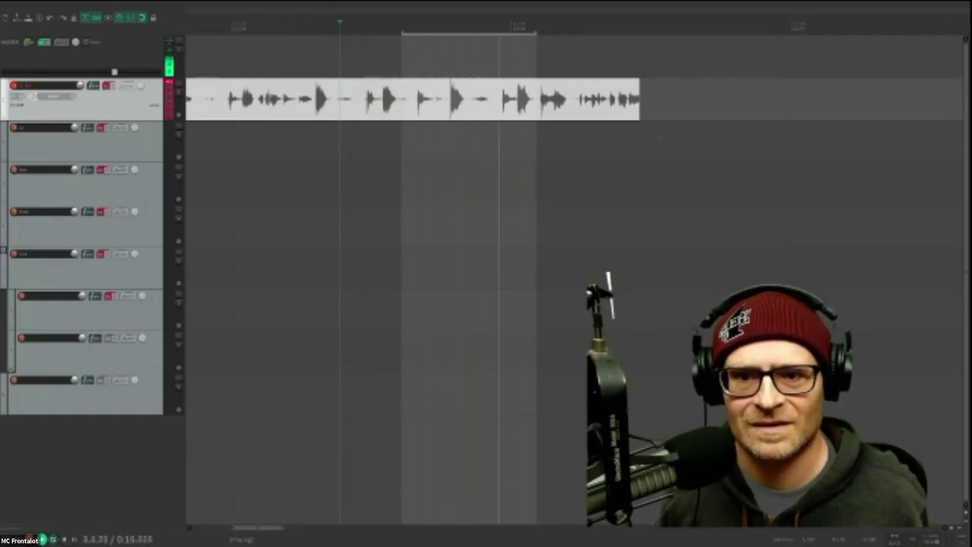
{"action": "key", "text": "space"}
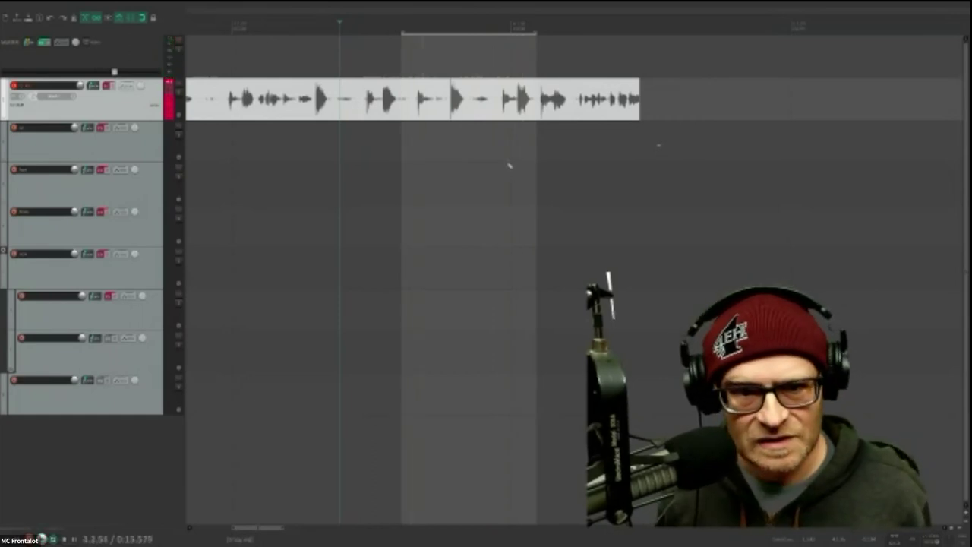
- Trim the recording to the time selection by deleting the audio before and after it
{"action": "left_click", "coordinate": [505, 164]}
{"action": "left_click", "coordinate": [266, 99]}
{"action": "key", "text": "Delete"}
{"action": "left_click", "coordinate": [571, 112]}
{"action": "key", "text": "Delete"}
{"action": "scroll", "coordinate": [428, 120], "scroll_direction": "up", "scroll_amount": 3}
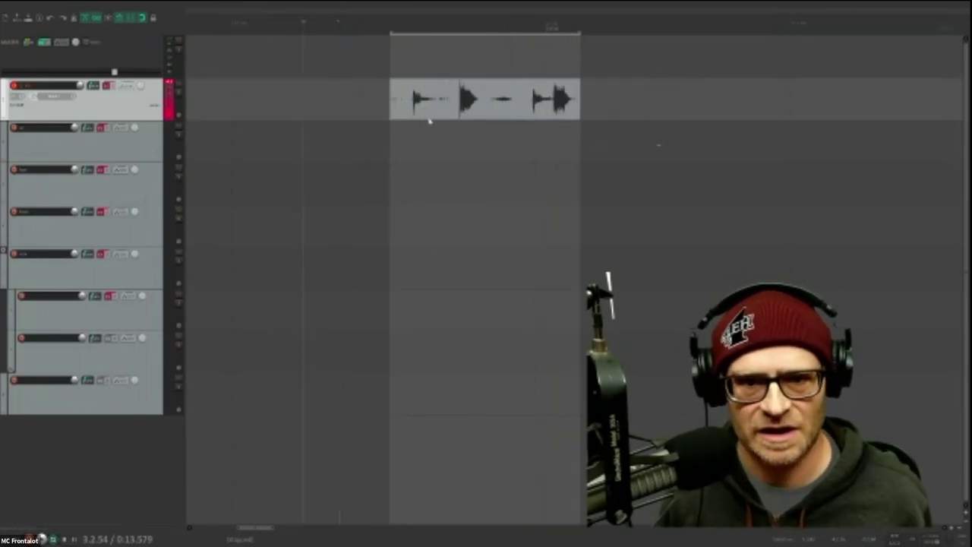
- Split the trimmed clip around its second hit and mute the quiet section following that hit
{"action": "key", "text": "space"}
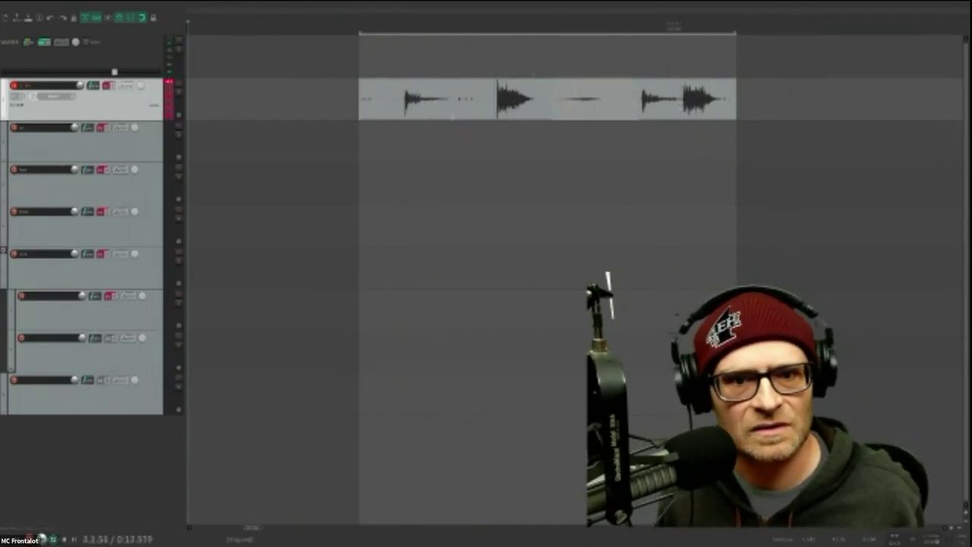
{"action": "left_click", "coordinate": [451, 113]}
{"action": "left_click", "coordinate": [528, 116]}
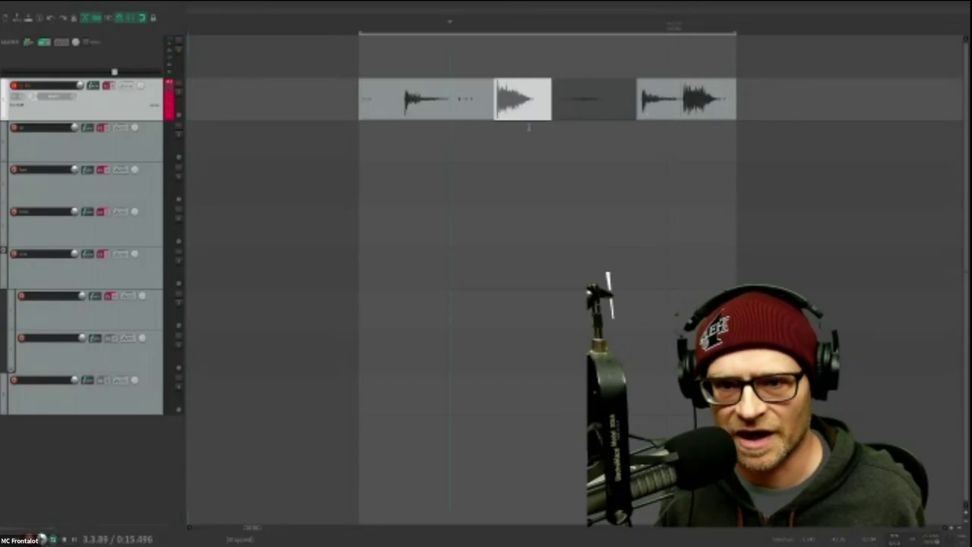
- Split off the final hit and place it and the second hit on the second track at their original times
{"action": "left_click_drag", "start_coordinate": [697, 133], "coordinate": [720, 133]}
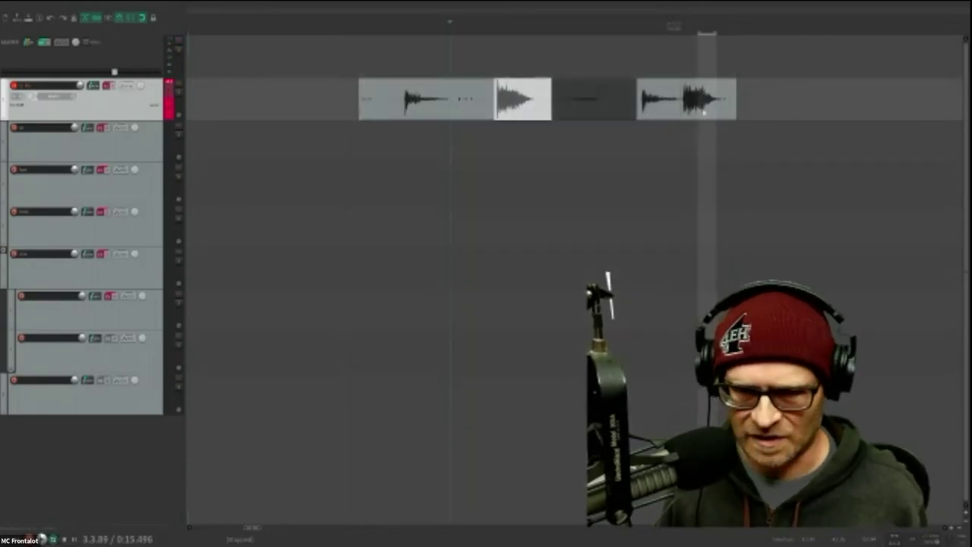
{"action": "key", "text": "ctrl+z"}
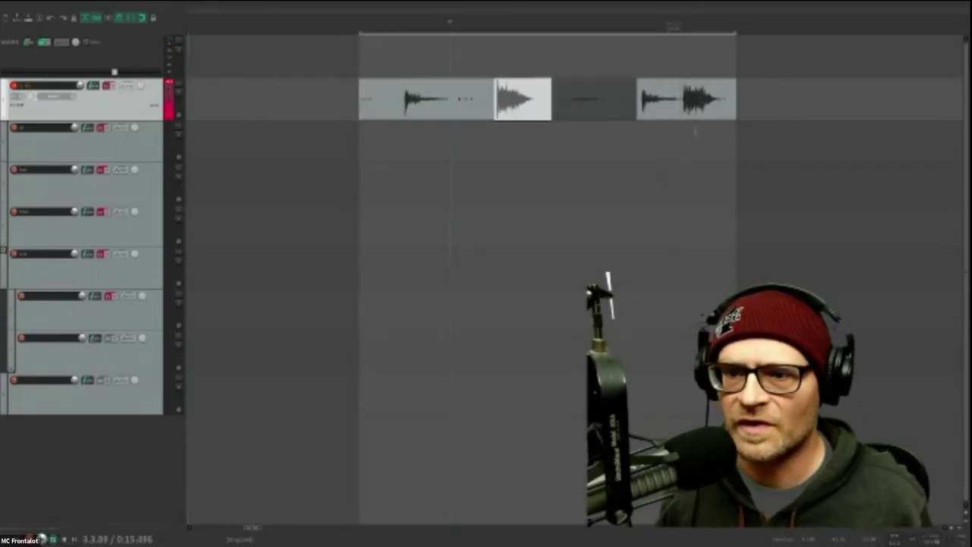
{"action": "left_click", "coordinate": [720, 93]}
{"action": "left_click_drag", "start_coordinate": [721, 94], "coordinate": [721, 138]}
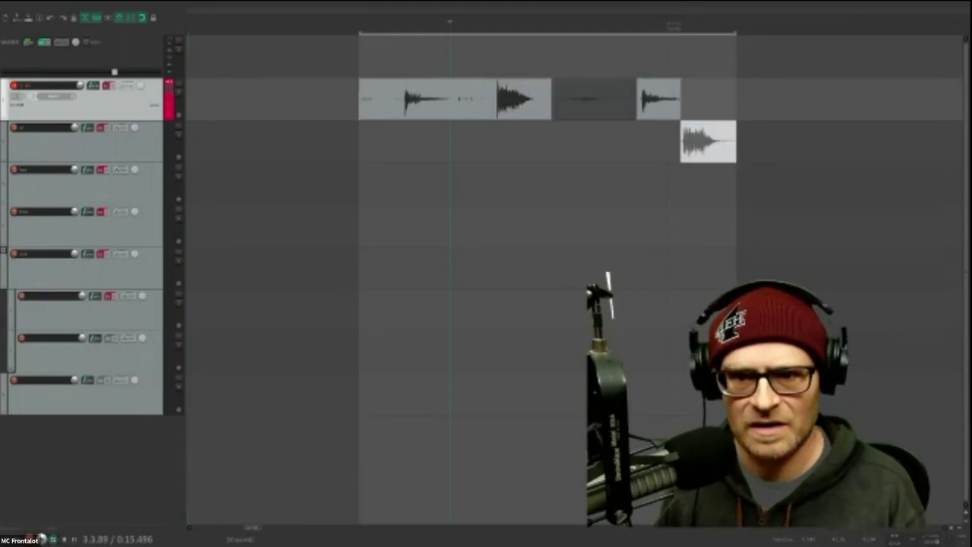
{"action": "left_click_drag", "start_coordinate": [528, 99], "coordinate": [527, 141]}
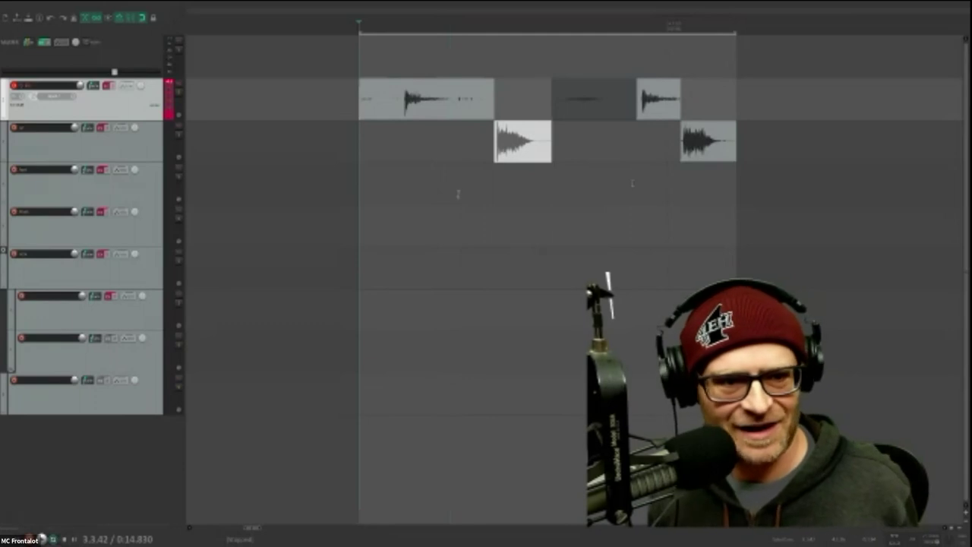
- Play the loop from its start to audition the hits split across the first two tracks
{"action": "left_click", "coordinate": [404, 53]}
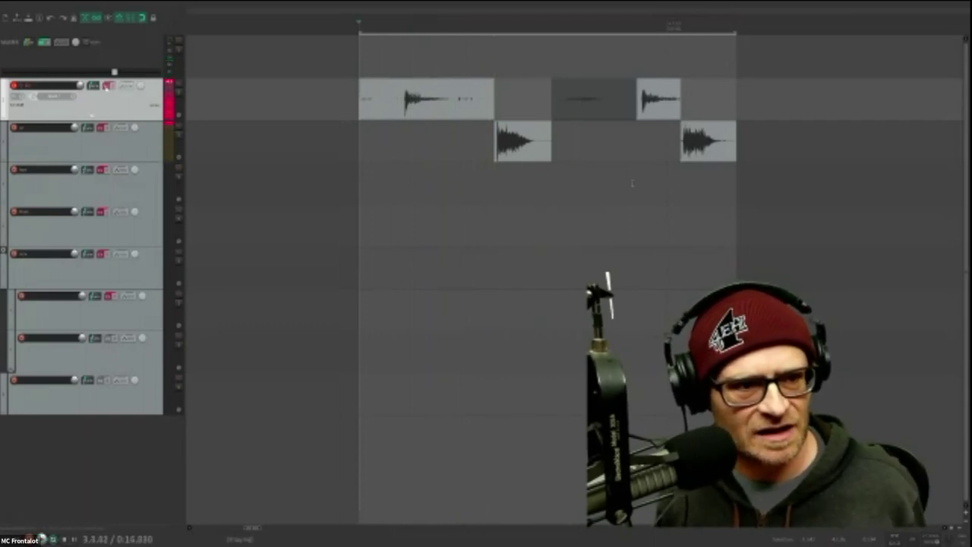
{"action": "key", "text": "space"}
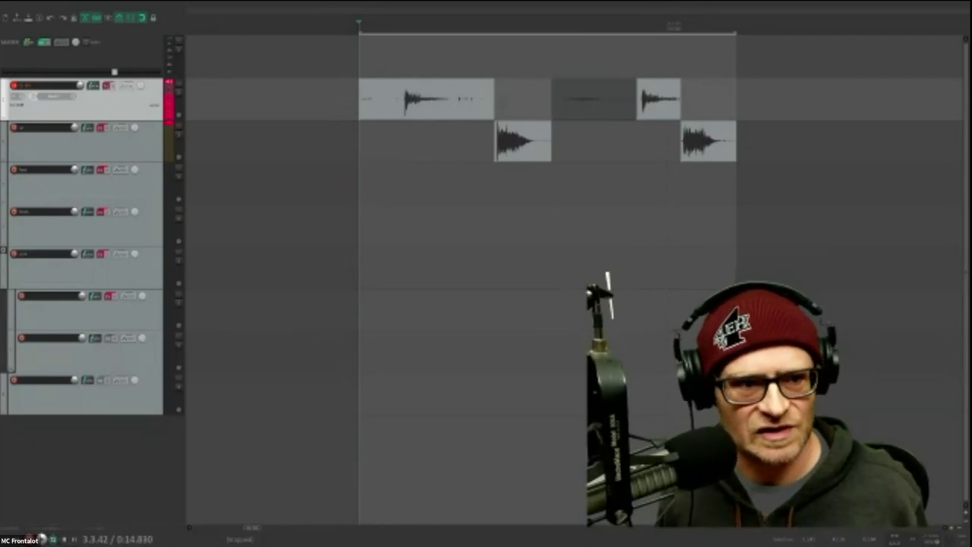
{"action": "key", "text": "space"}
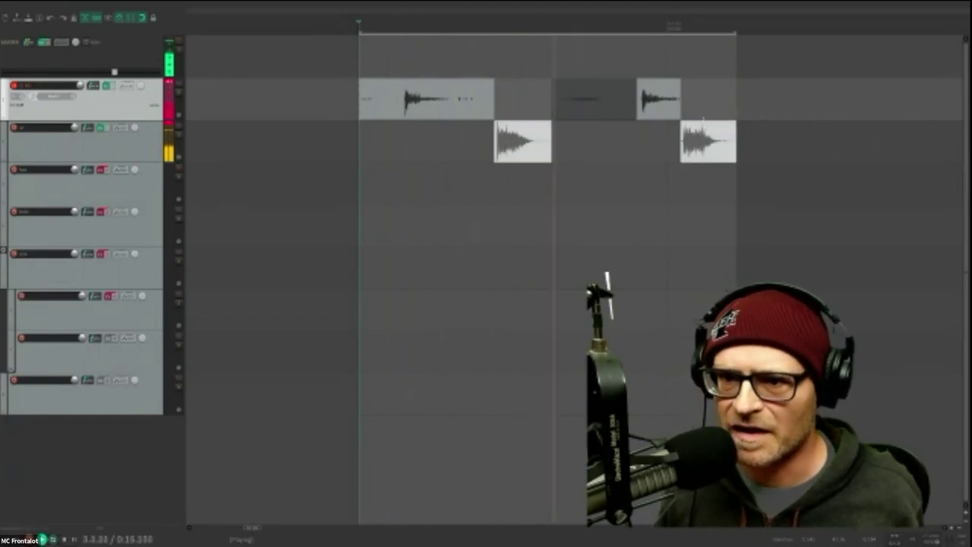
- Shorten the loop's end into the last hit and lower the volume of both second-track clips
{"action": "left_click", "coordinate": [704, 121]}
{"action": "mouse_move", "coordinate": [703, 119]}
{"action": "left_mouse_down"}
{"action": "mouse_move", "coordinate": [705, 136]}
{"action": "mouse_move", "coordinate": [707, 114]}
{"action": "left_mouse_up"}
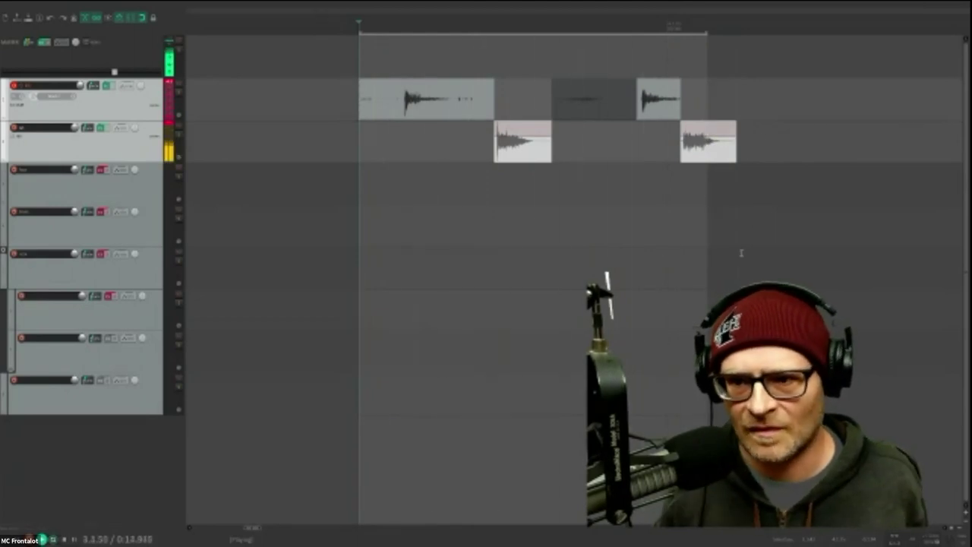
{"action": "left_click", "coordinate": [696, 138]}
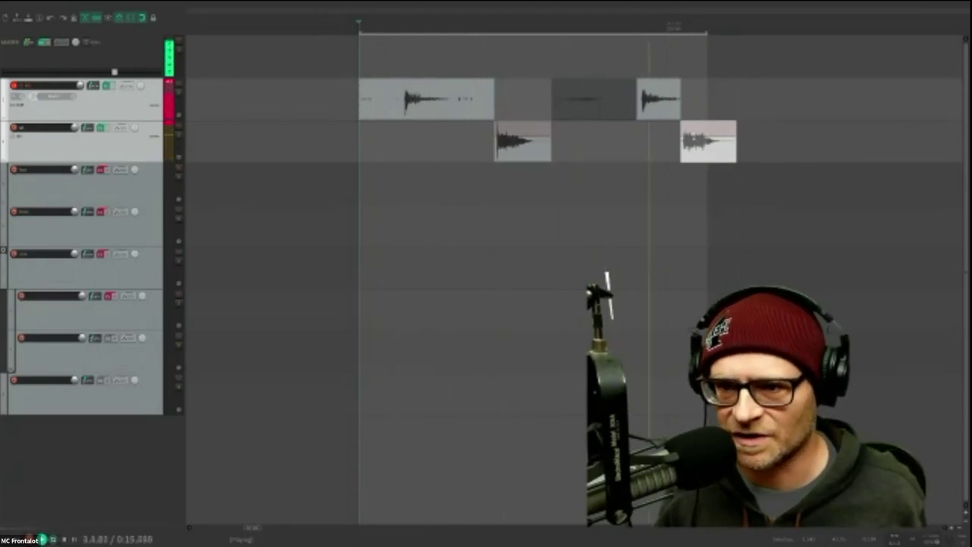
{"action": "left_click_drag", "start_coordinate": [696, 138], "coordinate": [696, 141]}
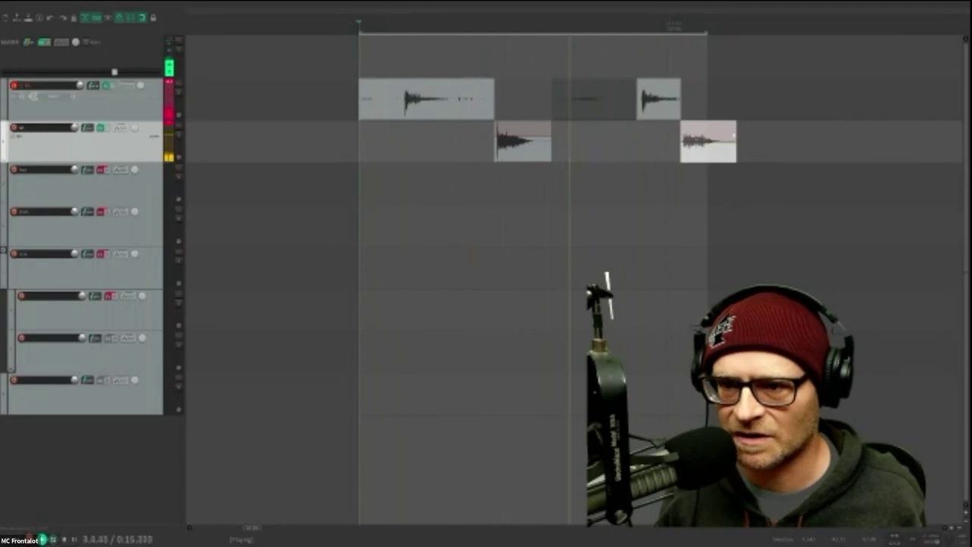
- Fade out the last second-track clip, trim it to a short hit, and raise its volume slightly
{"action": "left_click_drag", "start_coordinate": [735, 121], "coordinate": [683, 123]}
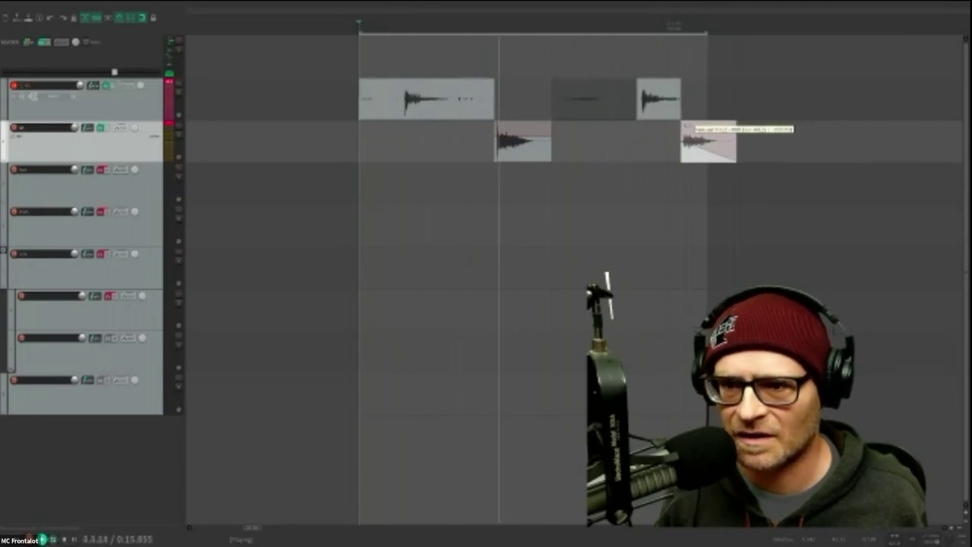
{"action": "left_click_drag", "start_coordinate": [735, 142], "coordinate": [696, 143]}
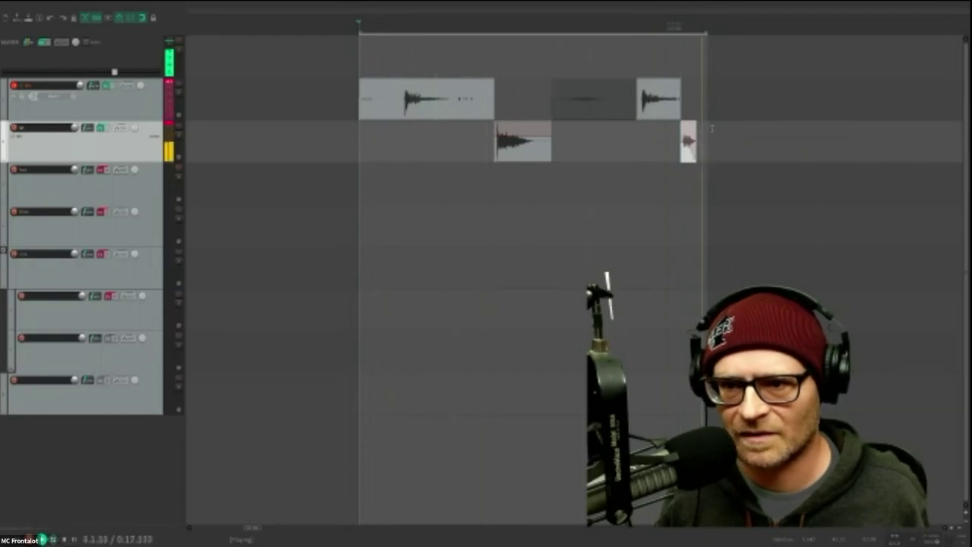
{"action": "left_click_drag", "start_coordinate": [688, 140], "coordinate": [689, 131]}
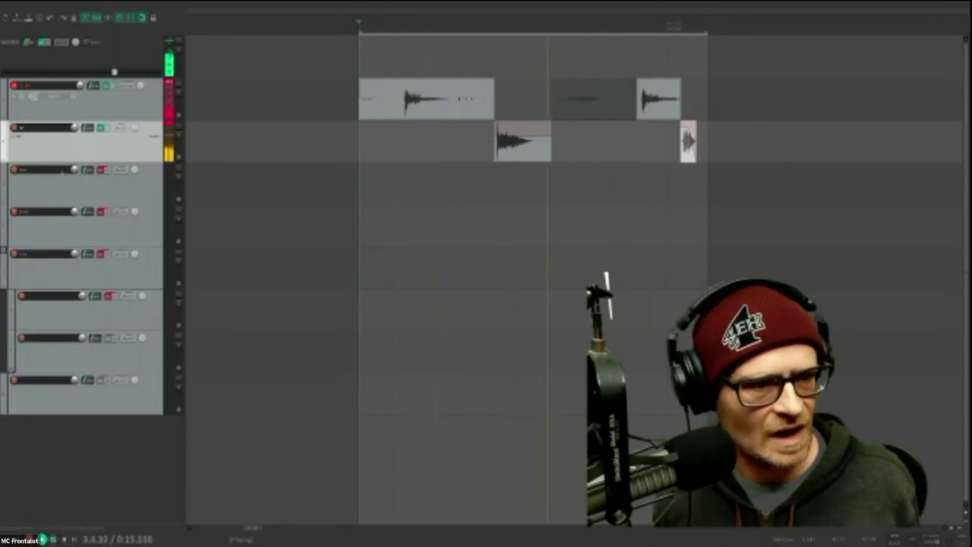
- Arm the third track instead of the first and record several looped takes over the time selection
{"action": "left_click", "coordinate": [143, 191]}
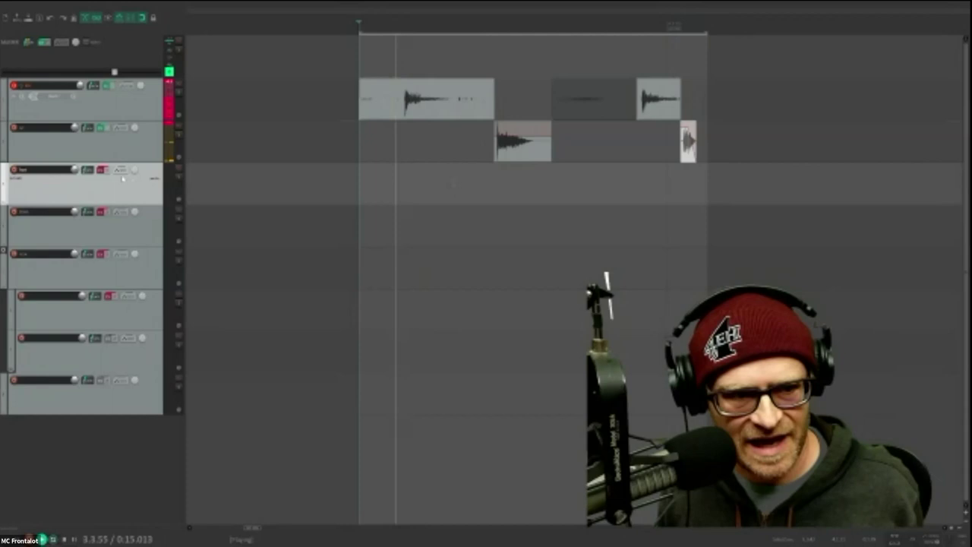
{"action": "left_click", "coordinate": [73, 116]}
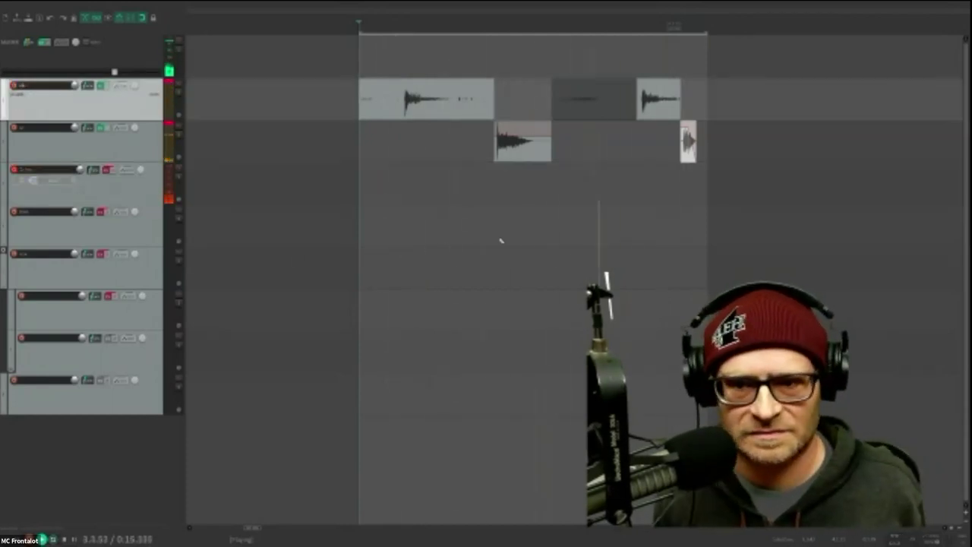
{"action": "key", "text": "ctrl+r"}
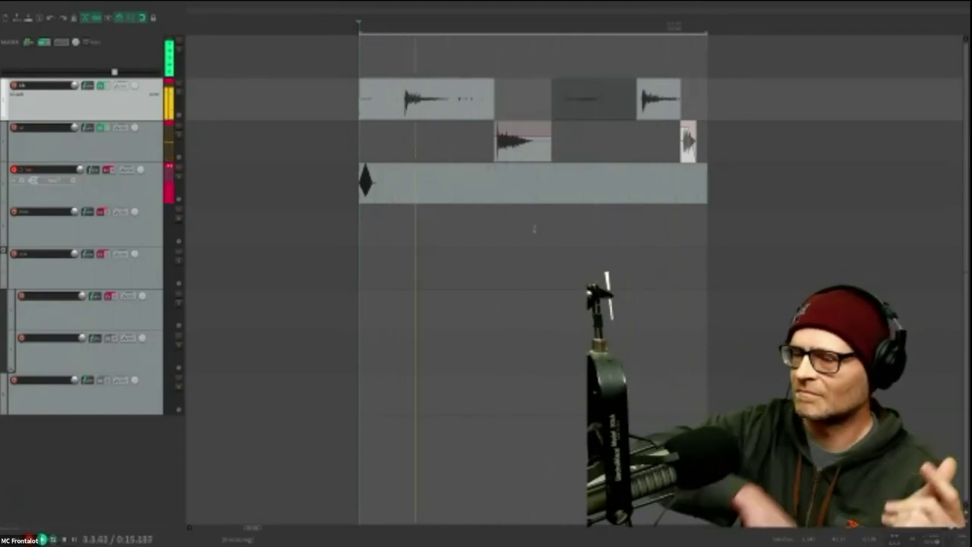
{"action": "key", "text": "space"}
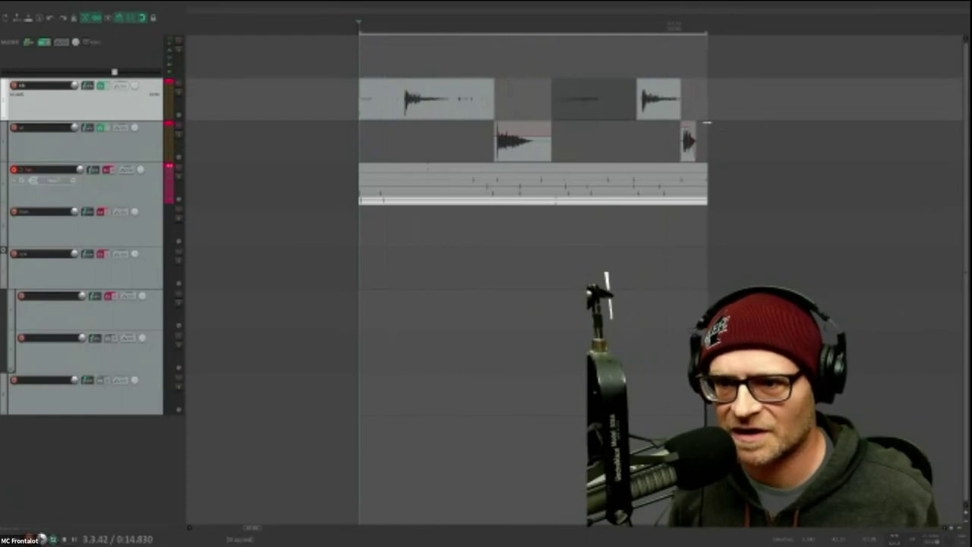
- Extend the loop's end slightly and comp the third track, splitting the recording and choosing the bottom take first and the fourth take for the rest
{"action": "left_click_drag", "start_coordinate": [707, 122], "coordinate": [723, 123]}
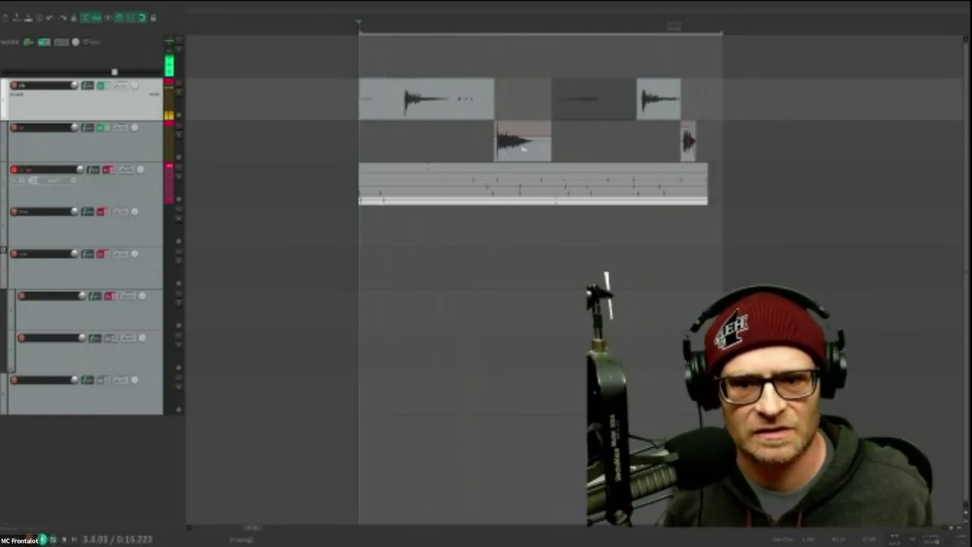
{"action": "left_click", "coordinate": [556, 198]}
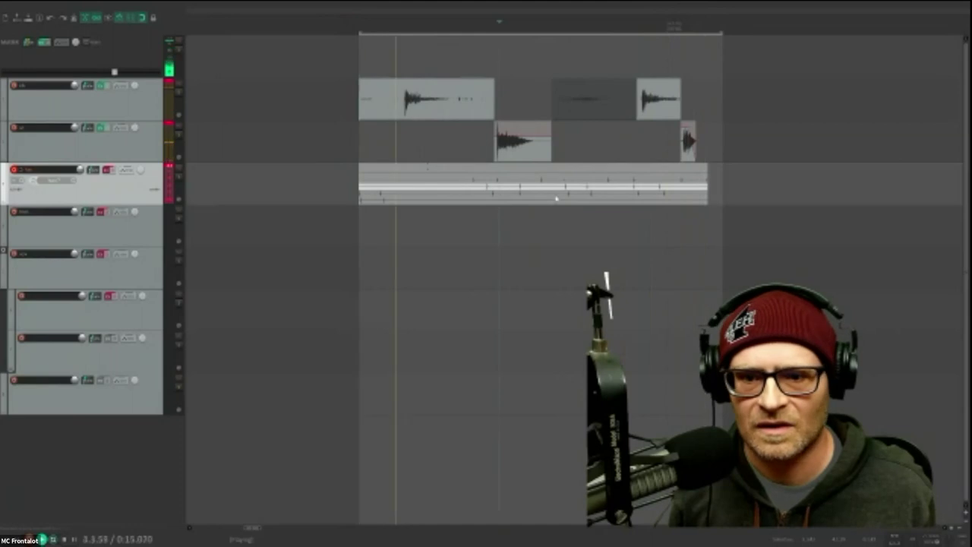
{"action": "scroll", "coordinate": [493, 171], "scroll_direction": "up", "scroll_amount": 3}
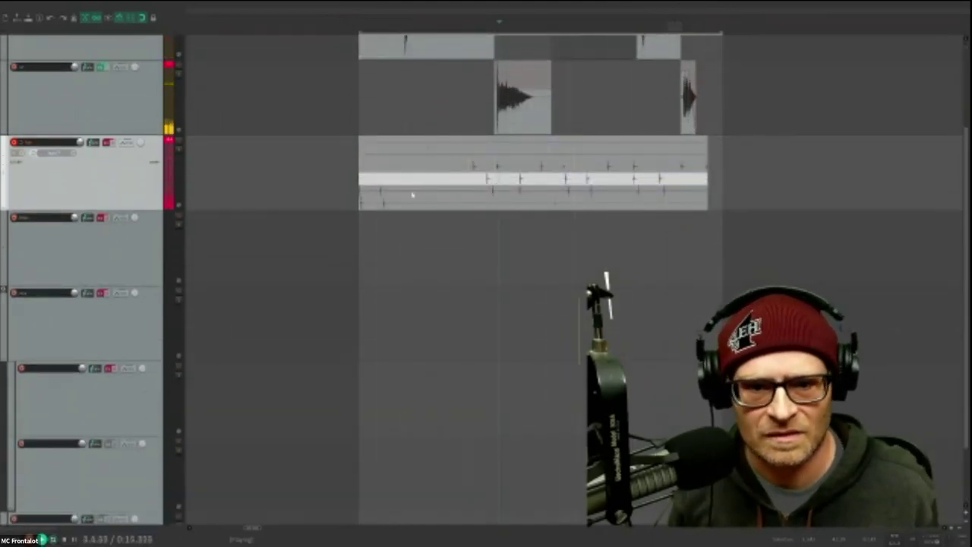
{"action": "key", "text": "s"}
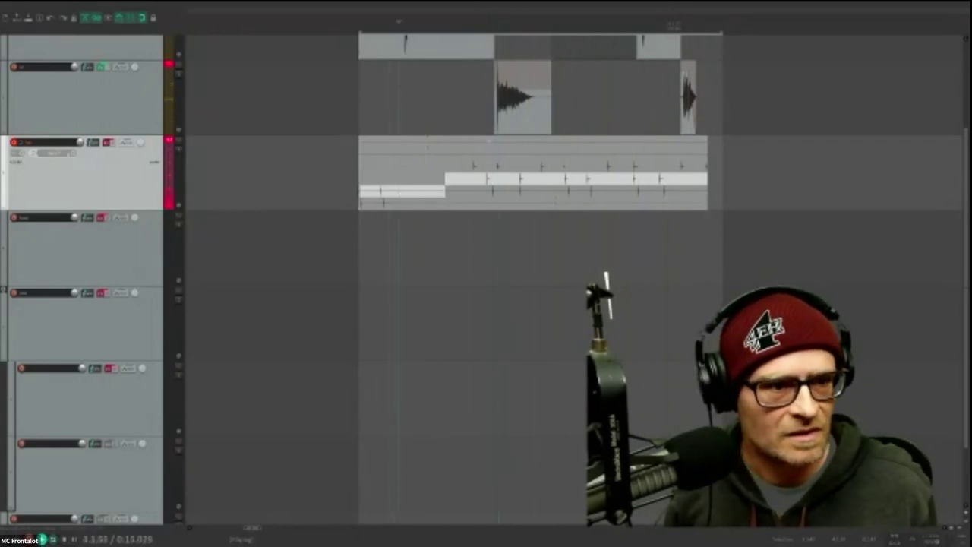
{"action": "left_click", "coordinate": [394, 205]}
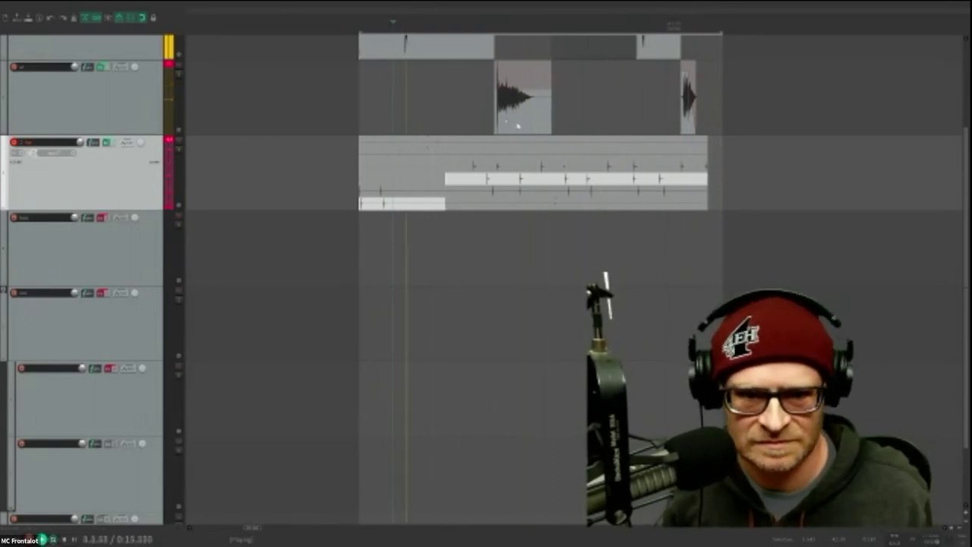
- Stop playback and switch the first segment of the third track's recording to its top take
{"action": "scroll", "coordinate": [488, 175], "scroll_direction": "down", "scroll_amount": 2}
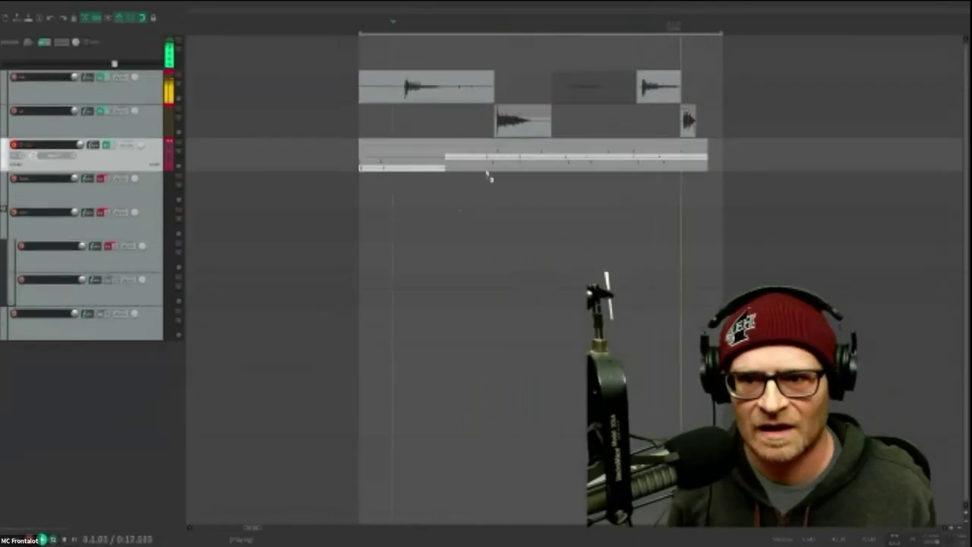
{"action": "scroll", "coordinate": [488, 176], "scroll_direction": "up", "scroll_amount": 2}
{"action": "scroll", "coordinate": [494, 122], "scroll_direction": "right", "scroll_amount": 1}
{"action": "scroll", "coordinate": [496, 66], "scroll_direction": "up", "scroll_amount": 1}
{"action": "key", "text": "space"}
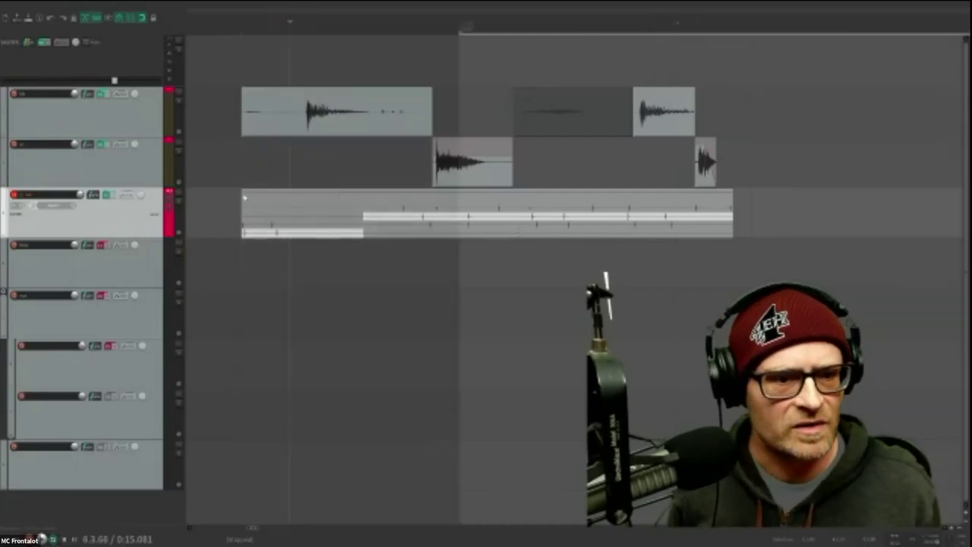
{"action": "left_click", "coordinate": [241, 194]}
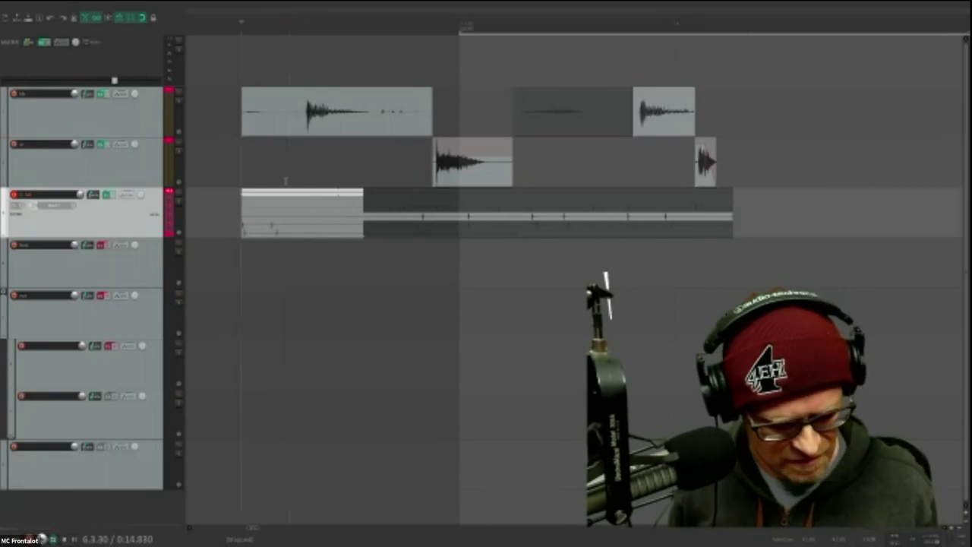
- Select all clips on the first three tracks and duplicate the loop repeatedly end to end along the timeline
{"action": "key", "text": "ctrl+z"}
{"action": "scroll", "coordinate": [414, 215], "scroll_direction": "down", "scroll_amount": 3}
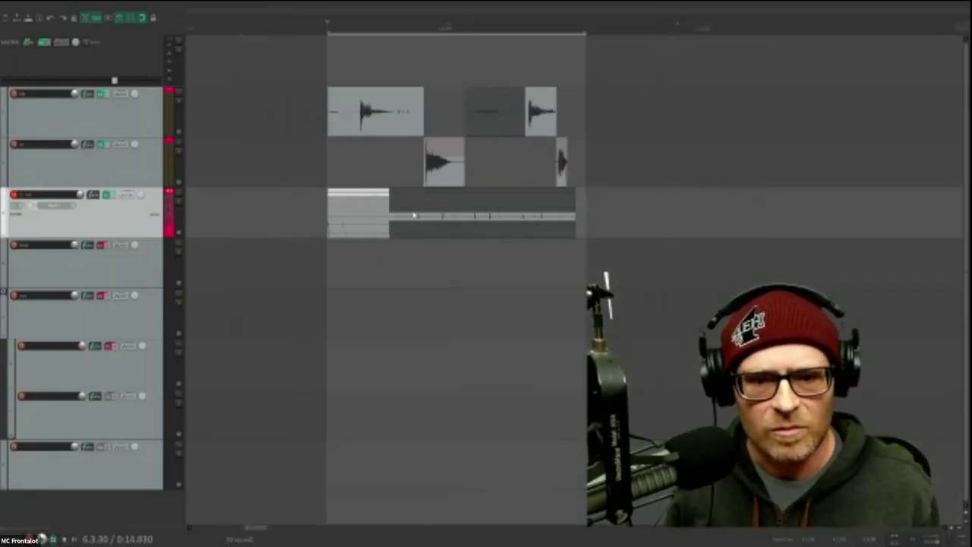
{"action": "scroll", "coordinate": [414, 216], "scroll_direction": "down", "scroll_amount": 2}
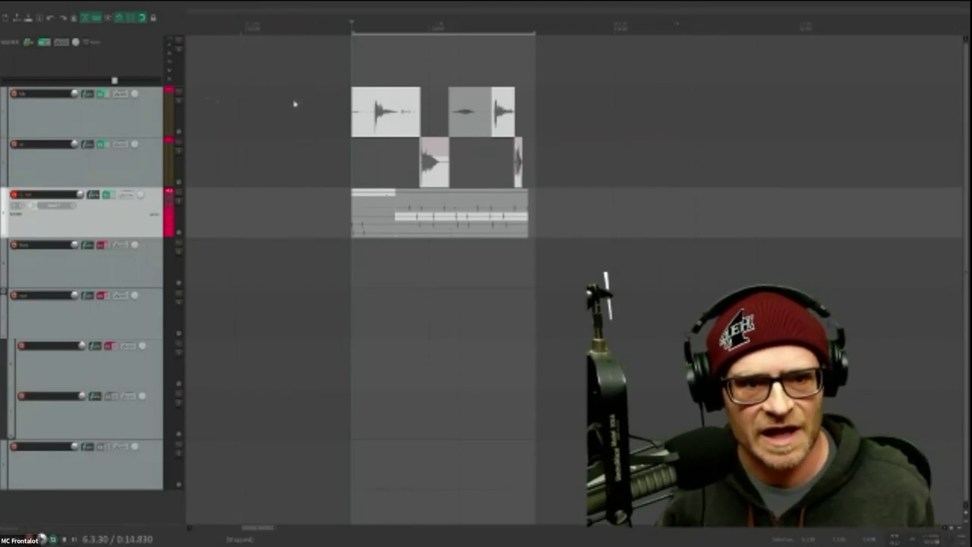
{"action": "key", "text": "ctrl+d"}
{"action": "scroll", "coordinate": [619, 245], "scroll_direction": "down", "scroll_amount": 2}
{"action": "scroll", "coordinate": [618, 245], "scroll_direction": "down", "scroll_amount": 2}
{"action": "key", "text": "ctrl+z"}
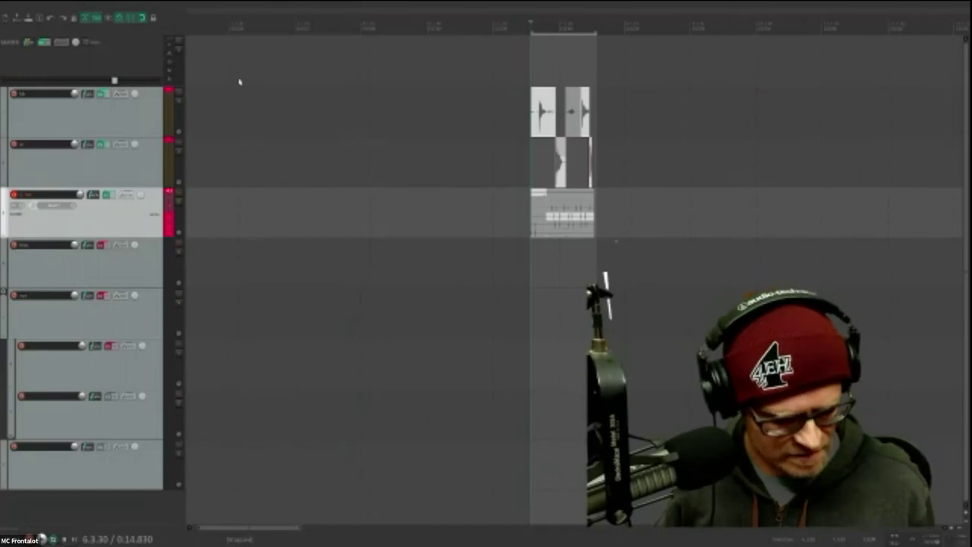
{"action": "key", "text": "ctrl+d"}
{"action": "key", "text": "ctrl+d"}
{"action": "key", "text": "ctrl+d"}
{"action": "key", "text": "ctrl+d"}
{"action": "key", "text": "ctrl+d"}
{"action": "key", "text": "ctrl+d"}
{"action": "key", "text": "ctrl+d"}
{"action": "key", "text": "ctrl+d"}
{"action": "key", "text": "ctrl+d"}
{"action": "key", "text": "ctrl+d"}
{"action": "key", "text": "ctrl+d"}
{"action": "key", "text": "ctrl+d"}
{"action": "key", "text": "ctrl+d"}
{"action": "key", "text": "ctrl+d"}
{"action": "key", "text": "ctrl+d"}
{"action": "key", "text": "ctrl+d"}
{"action": "key", "text": "ctrl+d"}
{"action": "key", "text": "ctrl+d"}
{"action": "key", "text": "ctrl+d"}
{"action": "key", "text": "ctrl+d"}
{"action": "scroll", "coordinate": [289, 99], "scroll_direction": "down", "scroll_amount": 3}
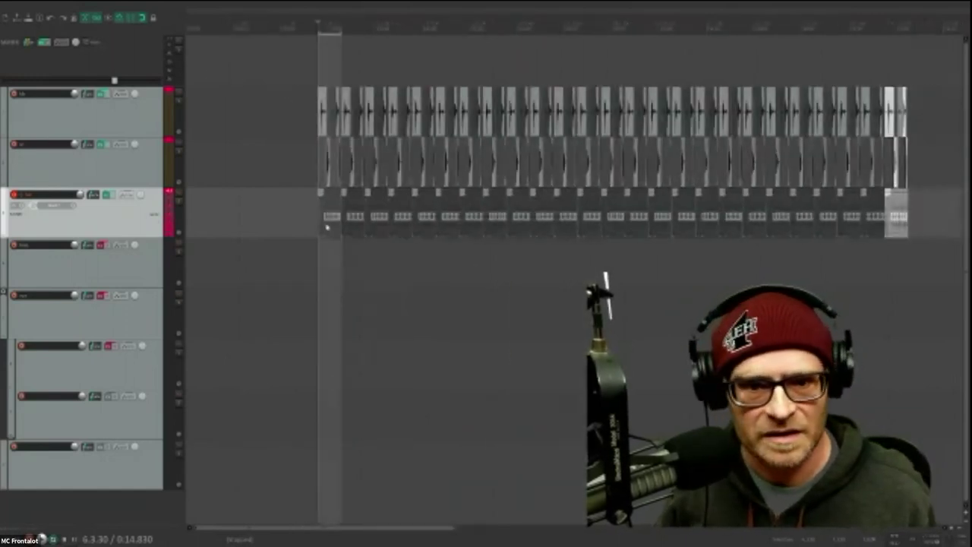
- Arm the fourth track instead of the third and record a new part over the repeated beat
{"action": "key", "text": "space"}
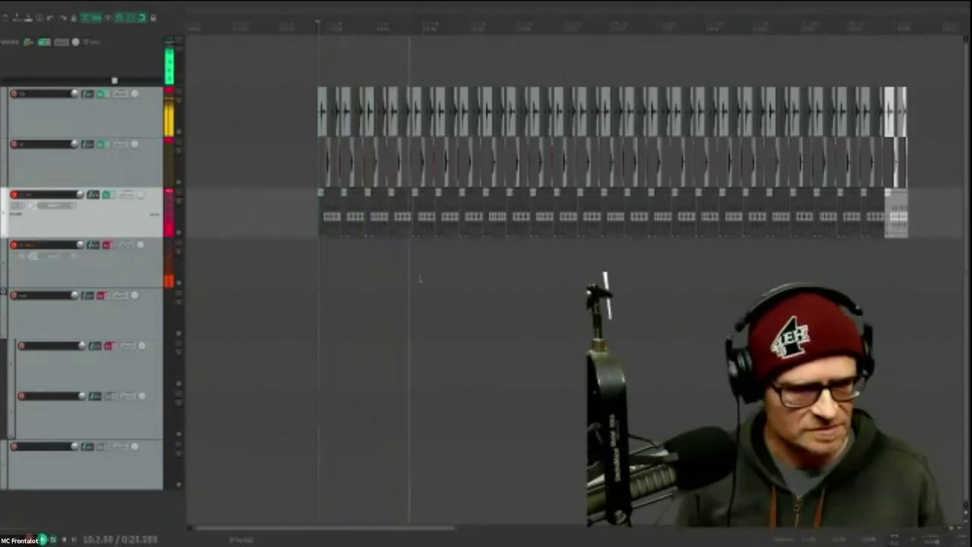
{"action": "key", "text": "ctrl+z"}
{"action": "key", "text": "ctrl+z"}
{"action": "key", "text": "ctrl+z"}
{"action": "key", "text": "ctrl+z"}
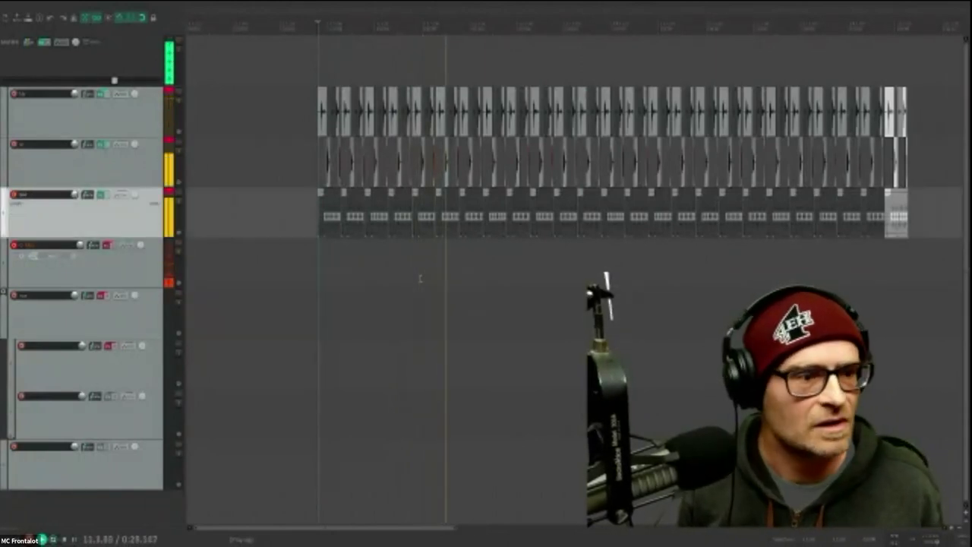
{"action": "key", "text": "Down"}
{"action": "key", "text": "space"}
{"action": "key", "text": "ctrl+r"}
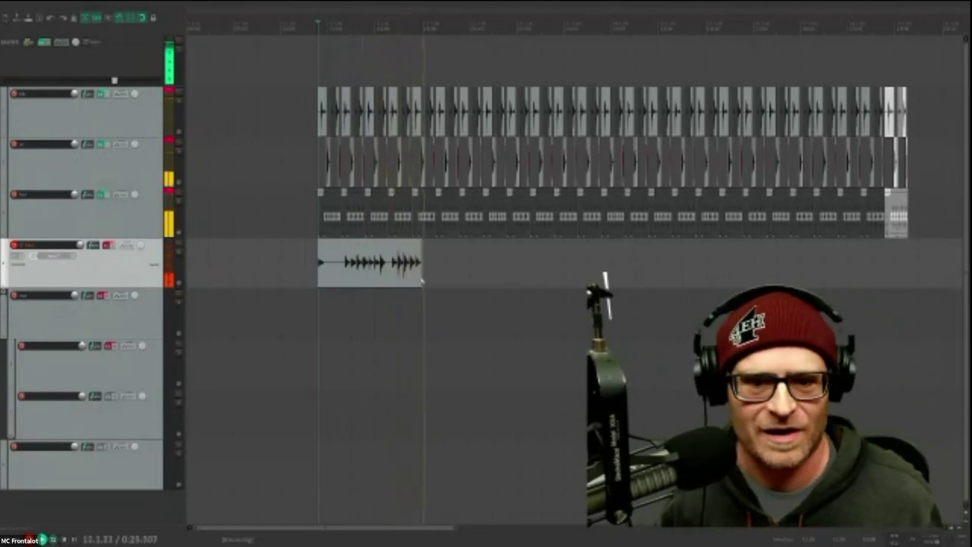
{"action": "key", "text": "space"}
- Set a time selection over four loop repetitions, covering the fourth track's recording after its opening hit
{"action": "left_click", "coordinate": [341, 291]}
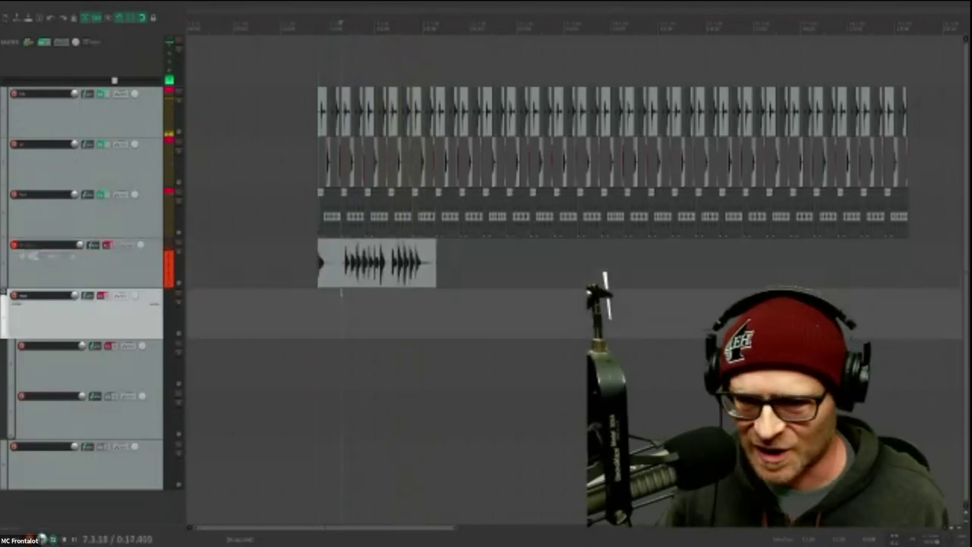
{"action": "key", "text": "ctrl+z"}
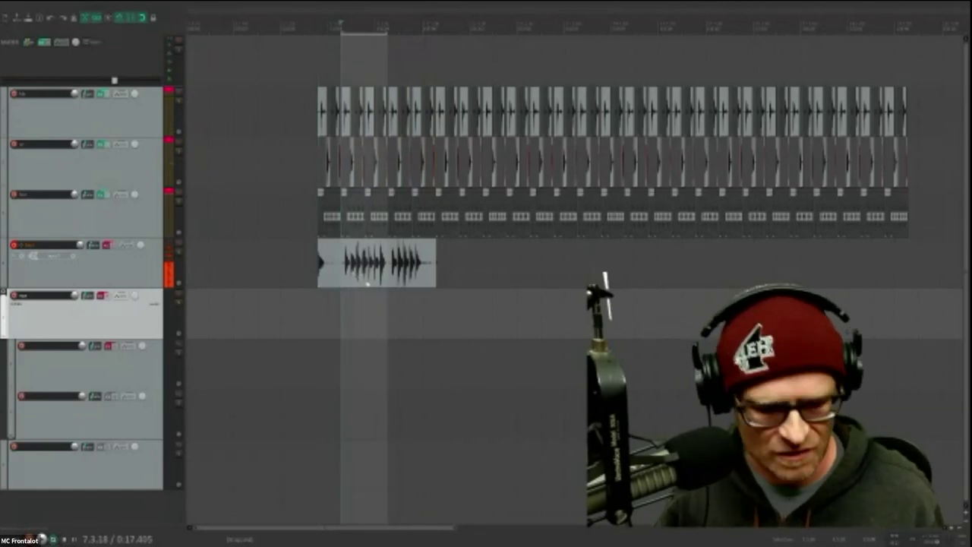
{"action": "key", "text": "shift+Right"}
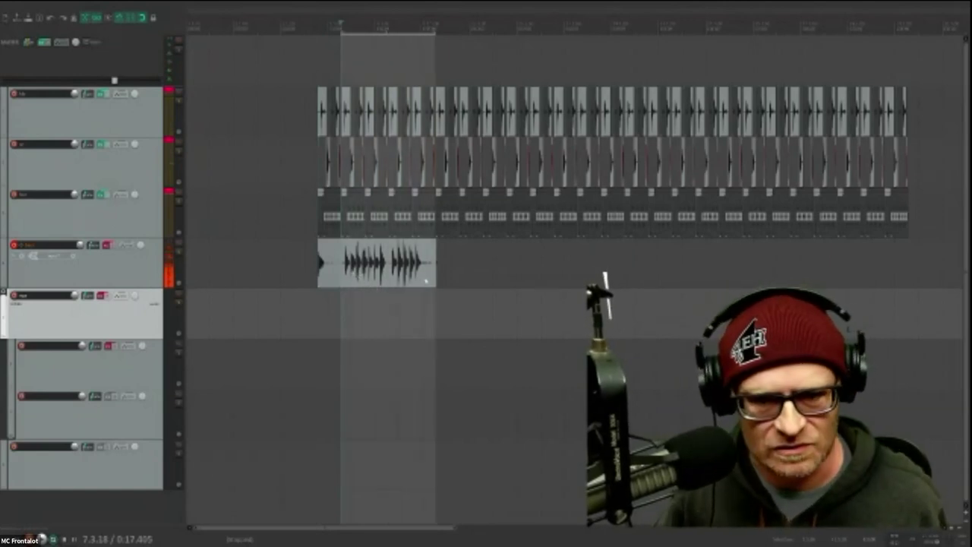
{"action": "scroll", "coordinate": [422, 276], "scroll_direction": "up", "scroll_amount": 4}
{"action": "scroll", "coordinate": [286, 283], "scroll_direction": "down", "scroll_amount": 3}
{"action": "scroll", "coordinate": [244, 281], "scroll_direction": "up", "scroll_amount": 6}
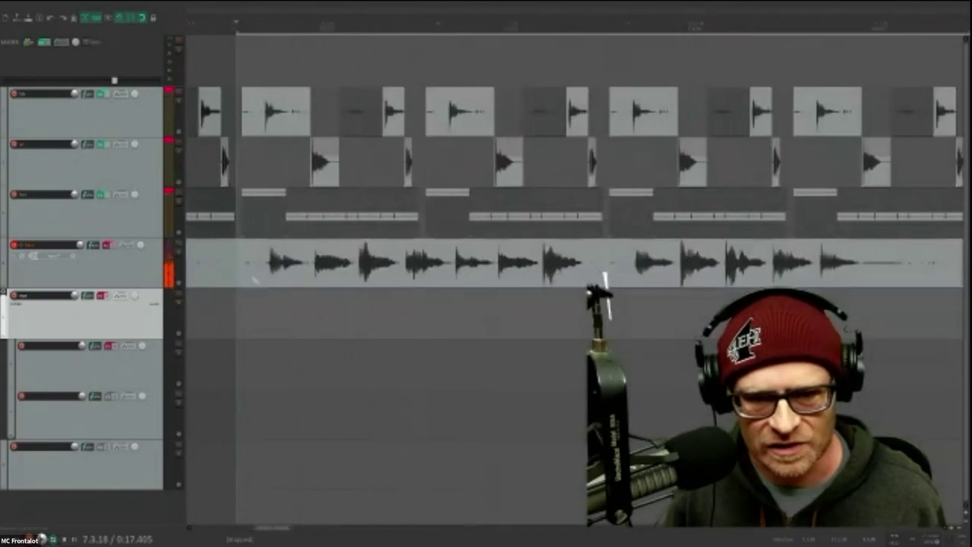
{"action": "left_click_drag", "start_coordinate": [253, 281], "coordinate": [388, 290]}
{"action": "scroll", "coordinate": [395, 304], "scroll_direction": "down", "scroll_amount": 1}
{"action": "scroll", "coordinate": [395, 304], "scroll_direction": "down", "scroll_amount": 2}
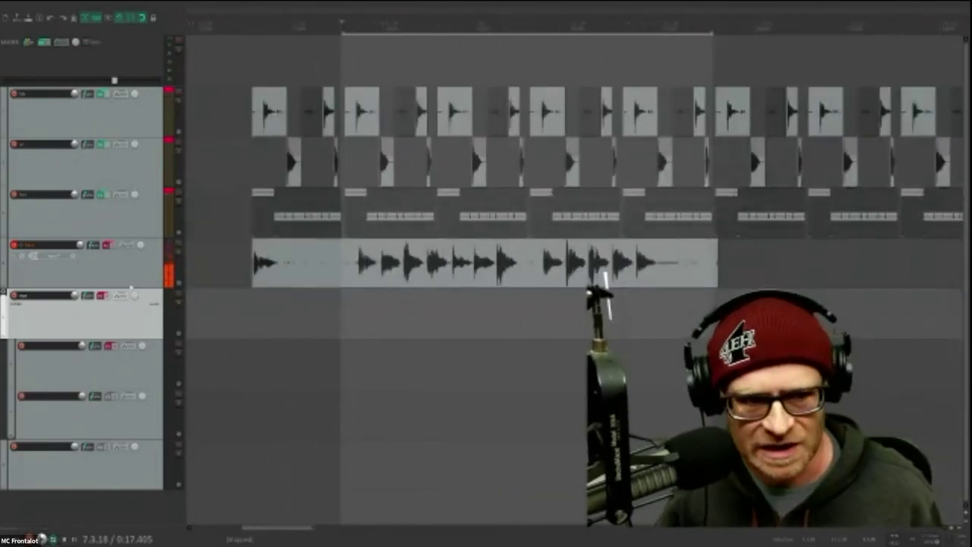
- Turn on the fourth track's effects, play the time selection, and split the recording just before its second loud hit
{"action": "left_click", "coordinate": [92, 268]}
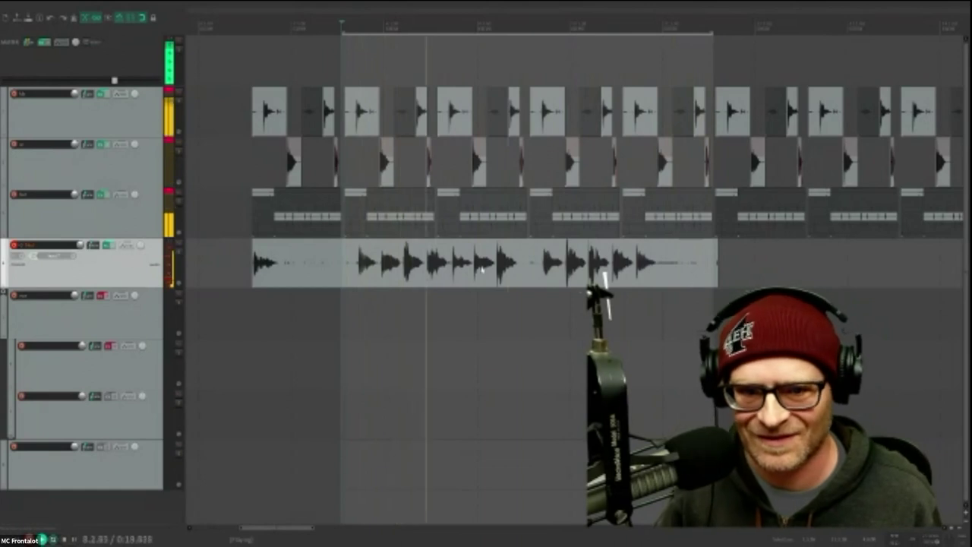
{"action": "scroll", "coordinate": [401, 269], "scroll_direction": "up", "scroll_amount": 3}
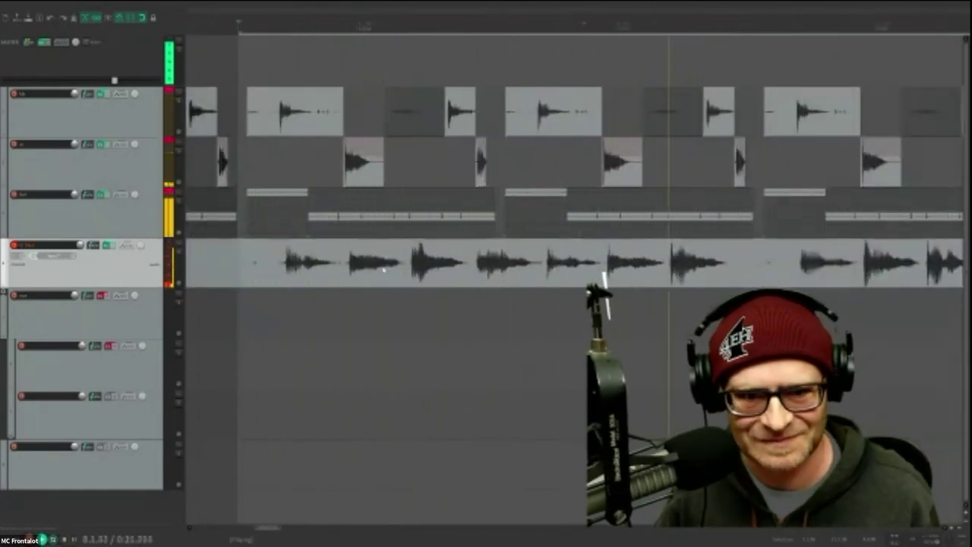
{"action": "left_click", "coordinate": [407, 272]}
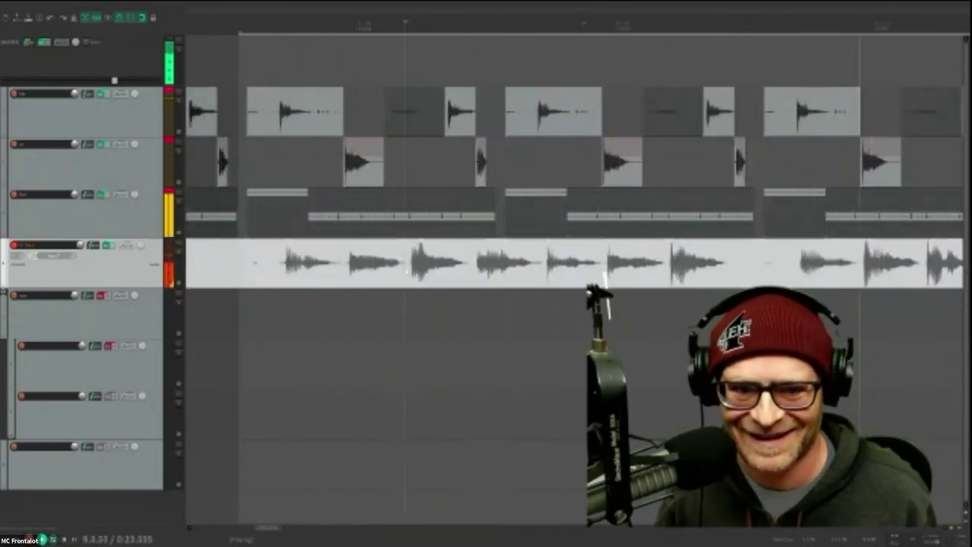
{"action": "key", "text": "s"}
{"action": "scroll", "coordinate": [379, 236], "scroll_direction": "down", "scroll_amount": 3}
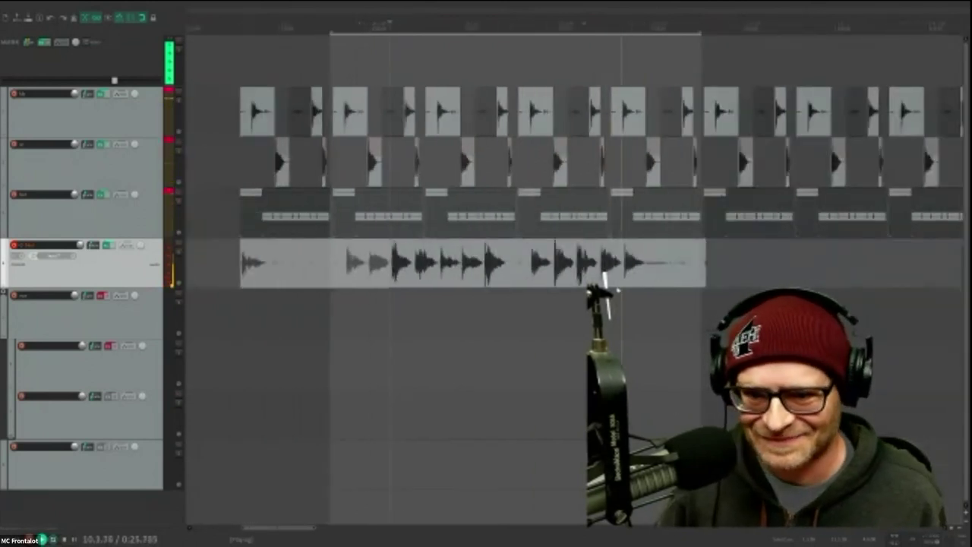
- Split the fourth track's recording around its final five-hit phrase and mute the rest
{"action": "scroll", "coordinate": [543, 267], "scroll_direction": "up", "scroll_amount": 3}
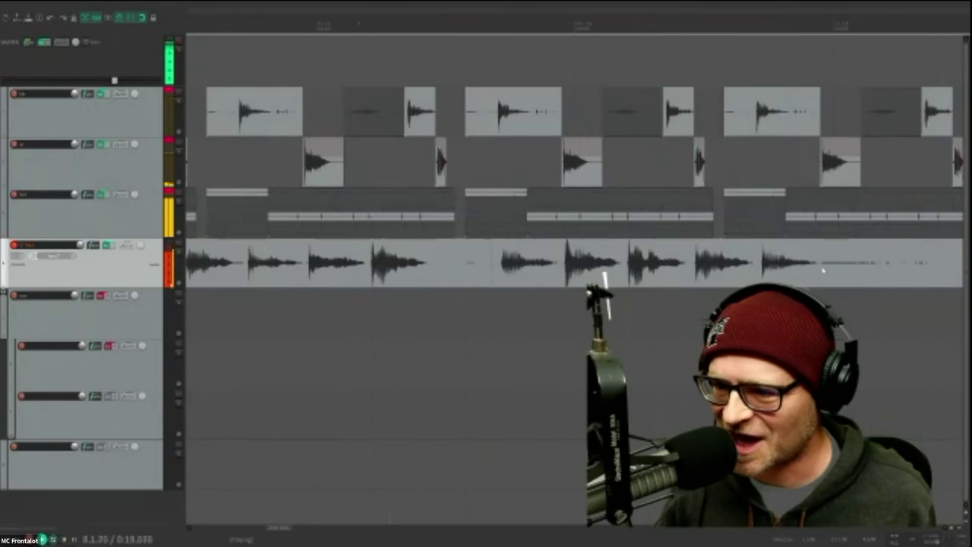
{"action": "scroll", "coordinate": [486, 266], "scroll_direction": "down", "scroll_amount": 3}
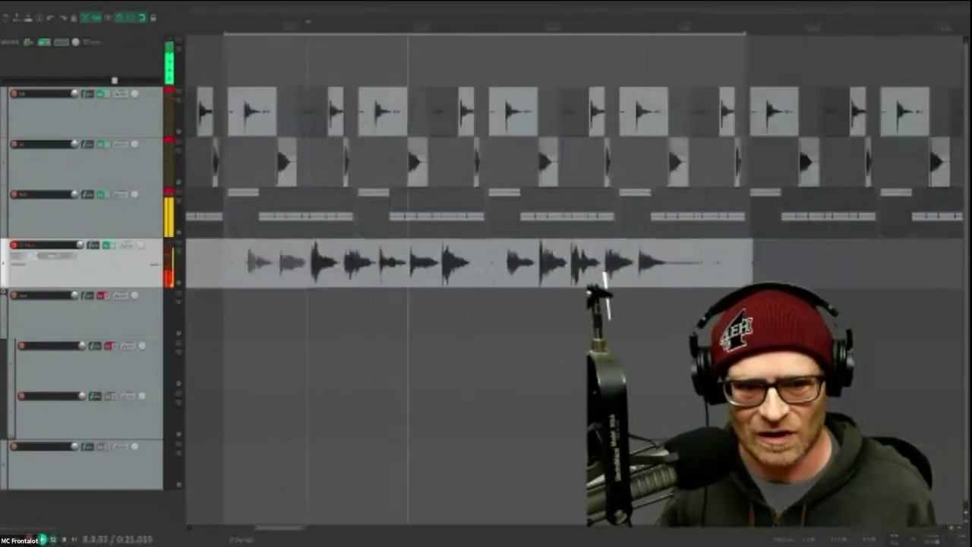
{"action": "key", "text": "s"}
{"action": "scroll", "coordinate": [541, 263], "scroll_direction": "down", "scroll_amount": 2}
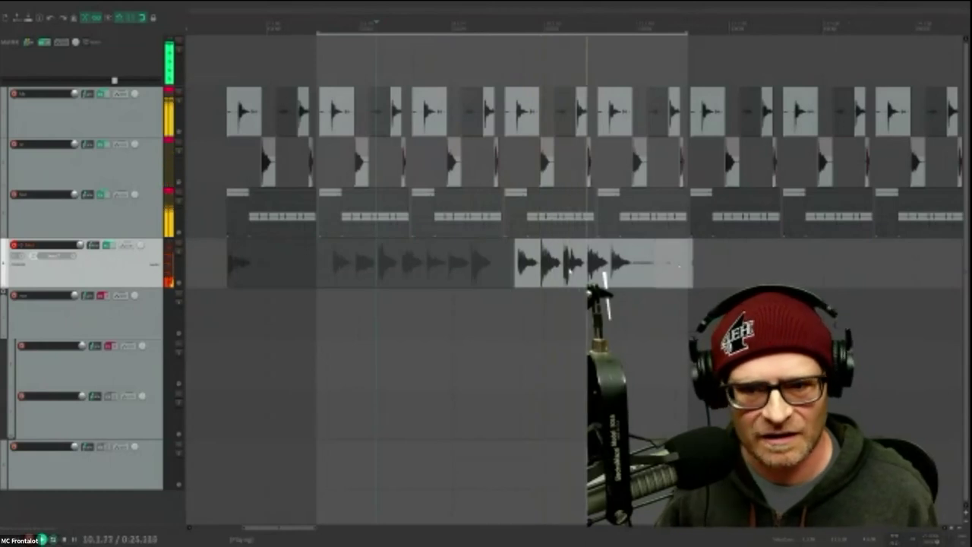
{"action": "key", "text": "s"}
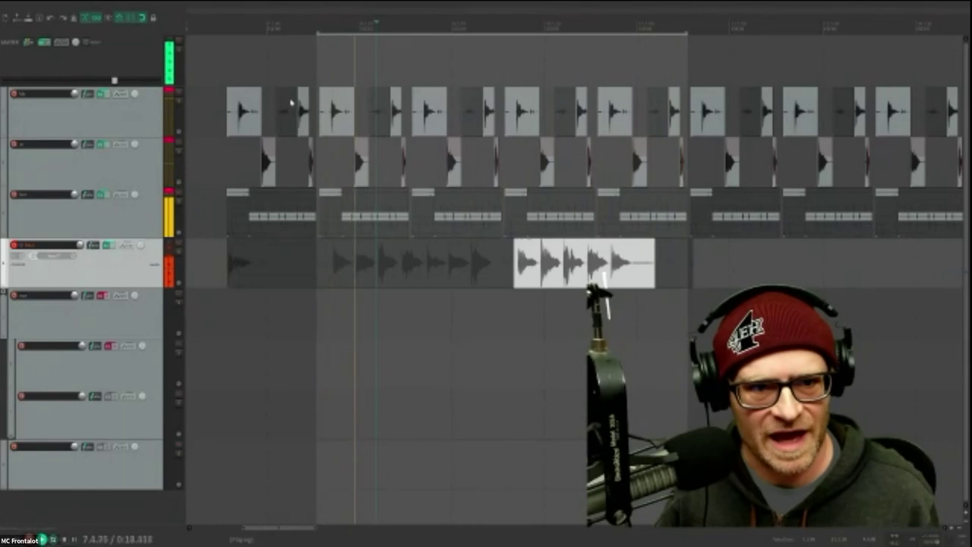
- Duplicate the five-hit phrase along the fourth track, one copy every two loops
{"action": "key", "text": "ctrl+z"}
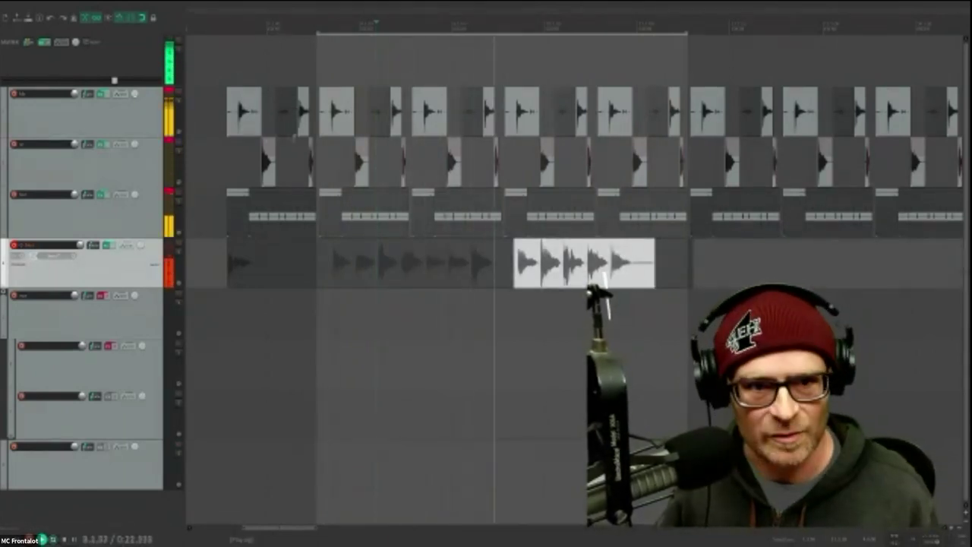
{"action": "scroll", "coordinate": [586, 195], "scroll_direction": "down", "scroll_amount": 3}
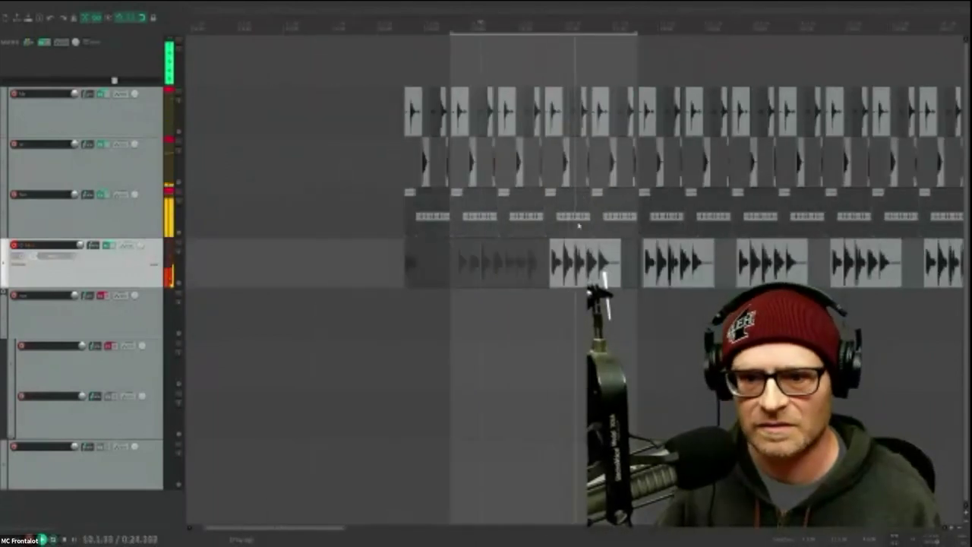
{"action": "scroll", "coordinate": [585, 197], "scroll_direction": "down", "scroll_amount": 3}
{"action": "scroll", "coordinate": [509, 152], "scroll_direction": "right", "scroll_amount": 3}
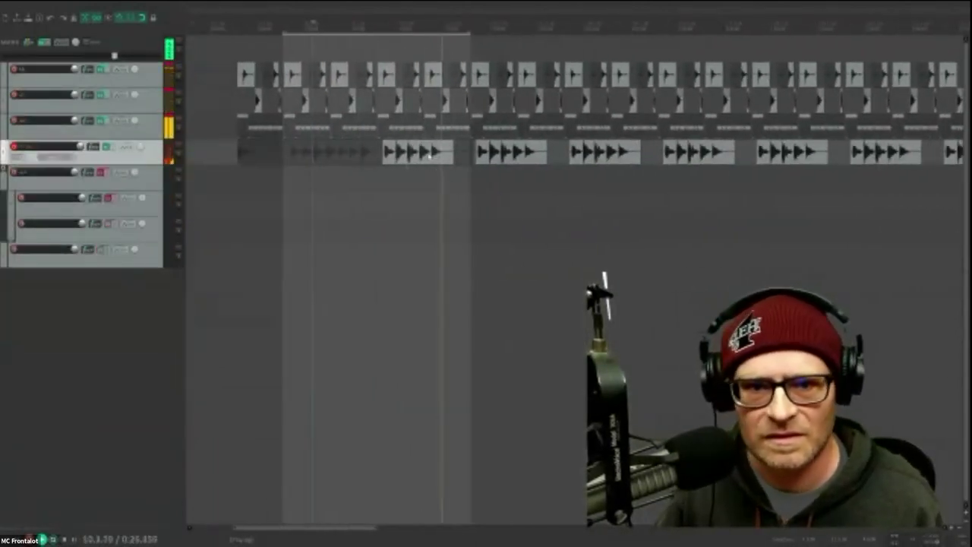
- Clear the time selection, arm the fifth track instead of the fourth, and record a vocal take over the beat
{"action": "left_click", "coordinate": [384, 178]}
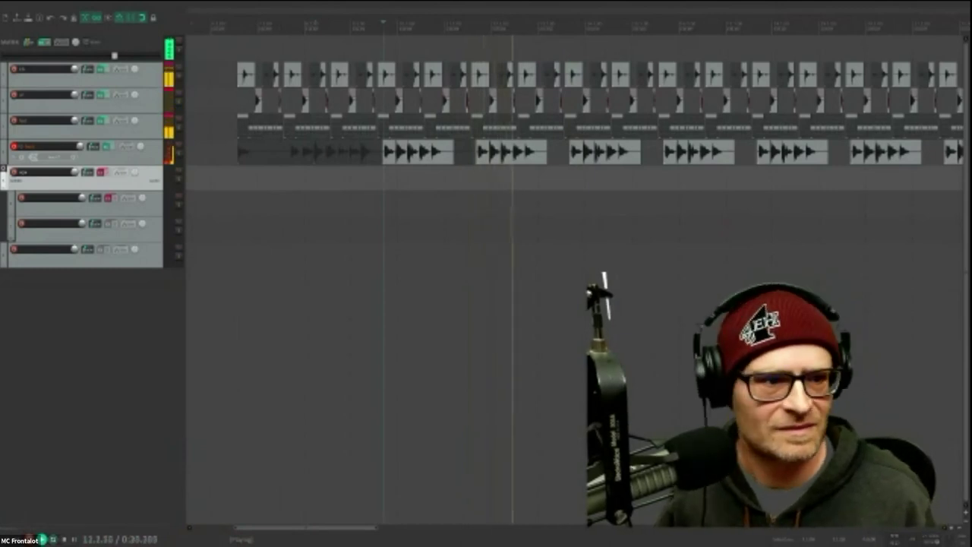
{"action": "left_click", "coordinate": [111, 154]}
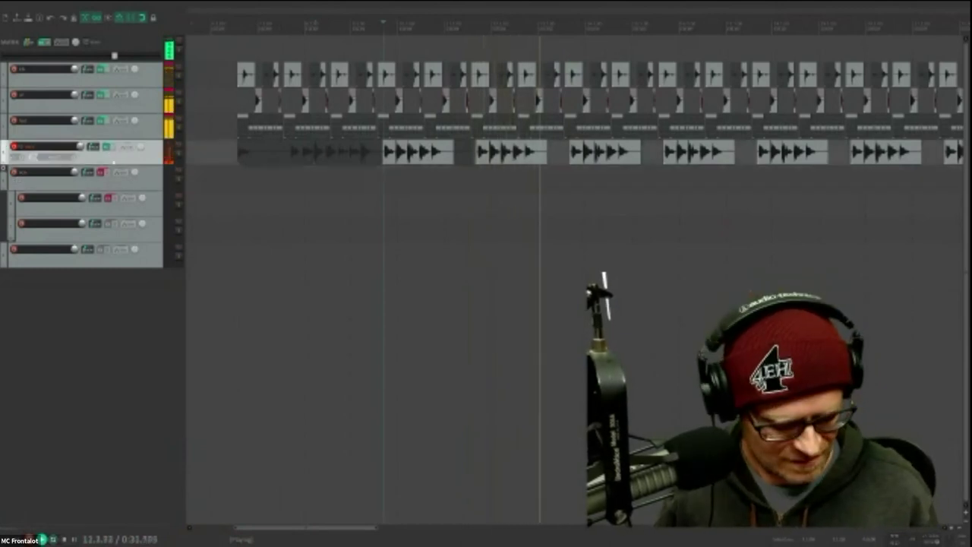
{"action": "left_click", "coordinate": [149, 186]}
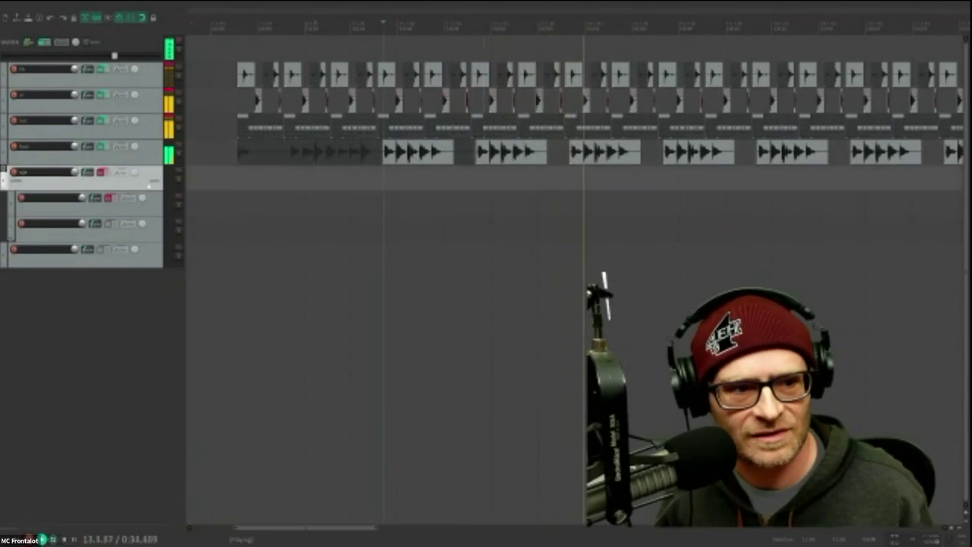
{"action": "key", "text": "F7"}
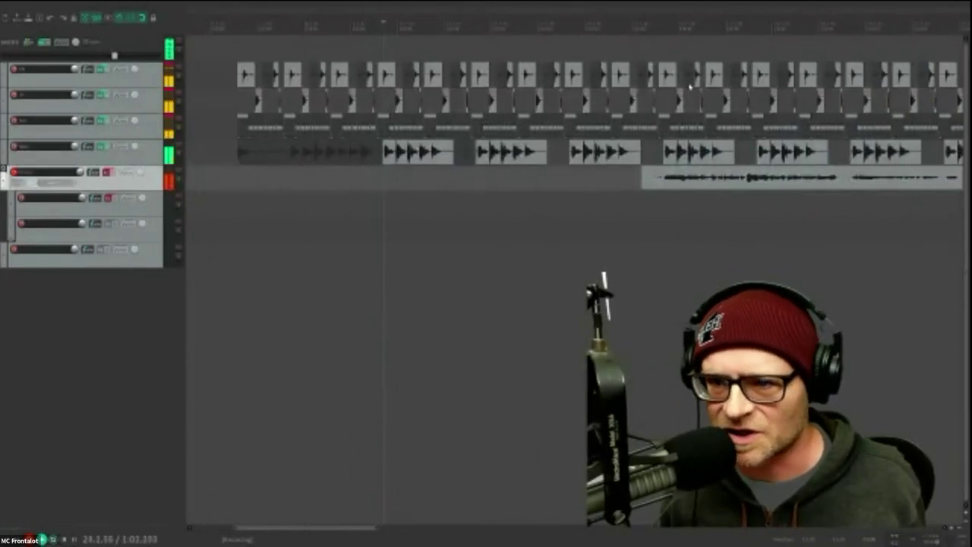
{"action": "scroll", "coordinate": [541, 222], "scroll_direction": "down", "scroll_amount": 5}
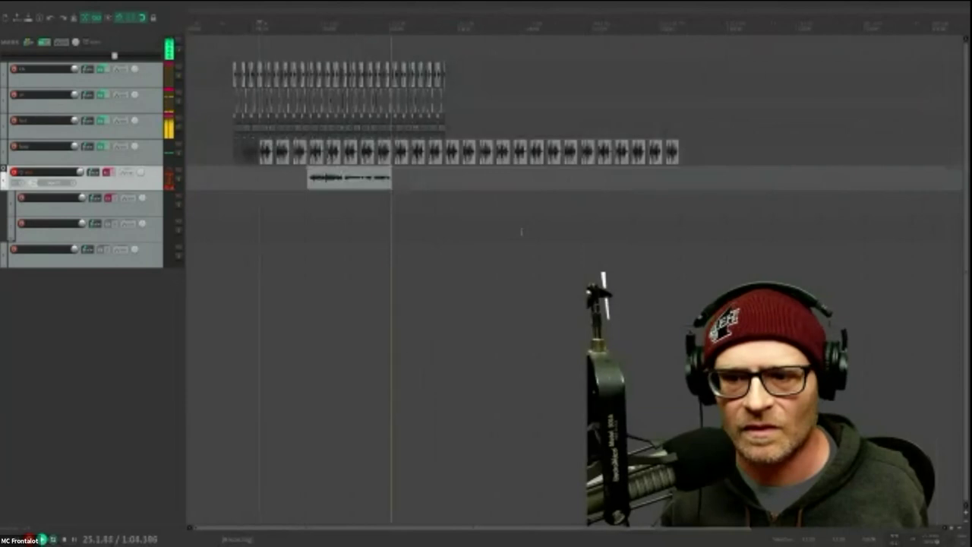
{"action": "key", "text": "space"}
- Play back the fifth track's vocal take from near its start and trim off everything after the first long pause
{"action": "scroll", "coordinate": [304, 198], "scroll_direction": "up", "scroll_amount": 4}
{"action": "left_click", "coordinate": [347, 198]}
{"action": "key", "text": "space"}
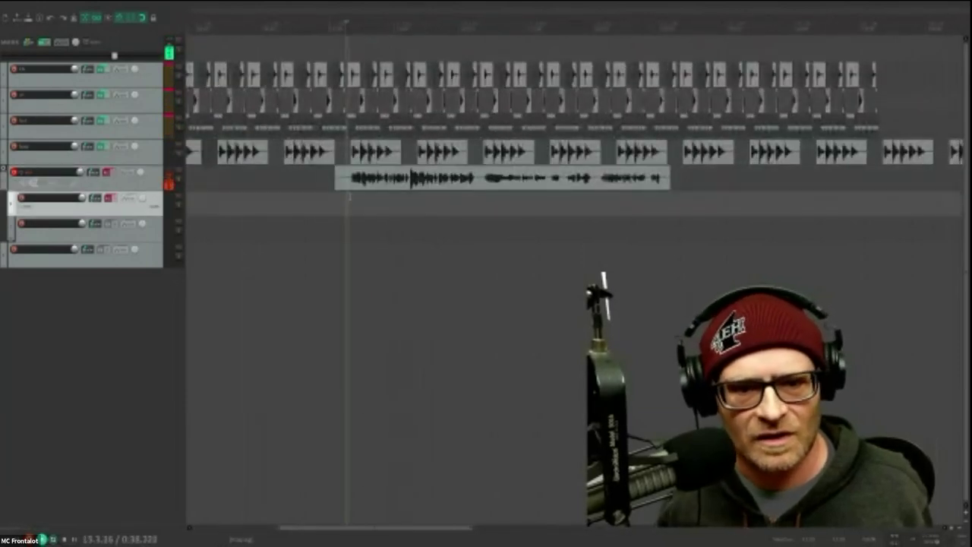
{"action": "scroll", "coordinate": [352, 152], "scroll_direction": "up", "scroll_amount": 3}
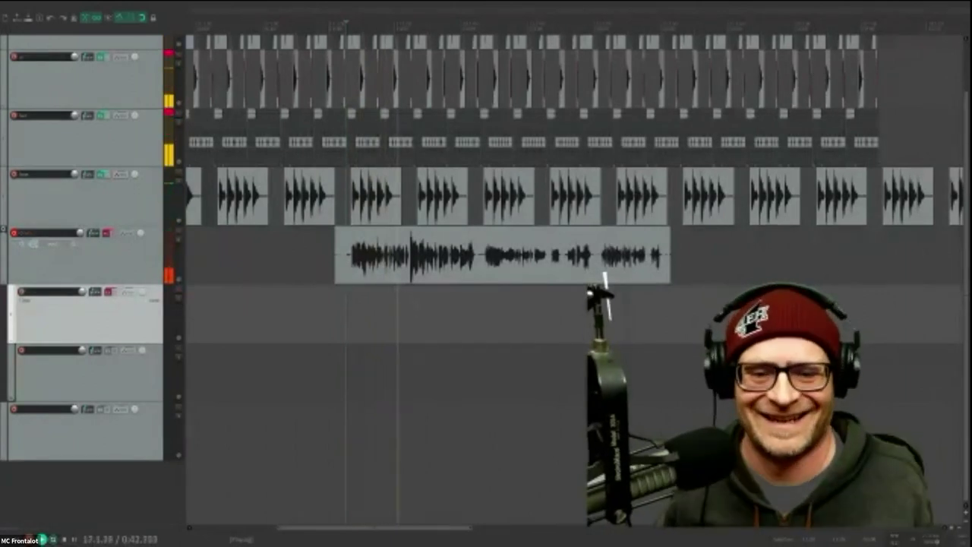
{"action": "scroll", "coordinate": [437, 285], "scroll_direction": "up", "scroll_amount": 3}
{"action": "scroll", "coordinate": [436, 285], "scroll_direction": "down", "scroll_amount": 3}
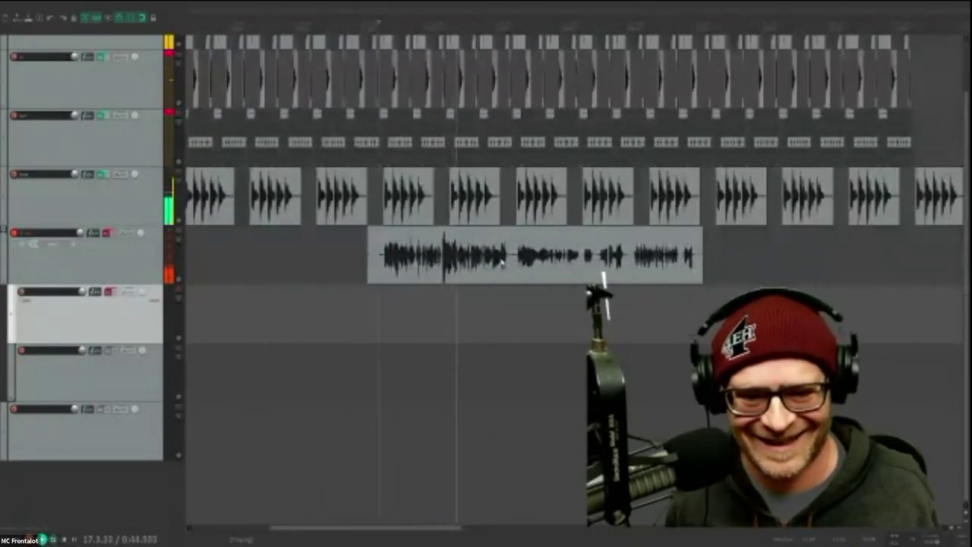
{"action": "scroll", "coordinate": [566, 278], "scroll_direction": "up", "scroll_amount": 3}
{"action": "scroll", "coordinate": [566, 278], "scroll_direction": "down", "scroll_amount": 1}
{"action": "scroll", "coordinate": [565, 278], "scroll_direction": "up", "scroll_amount": 3}
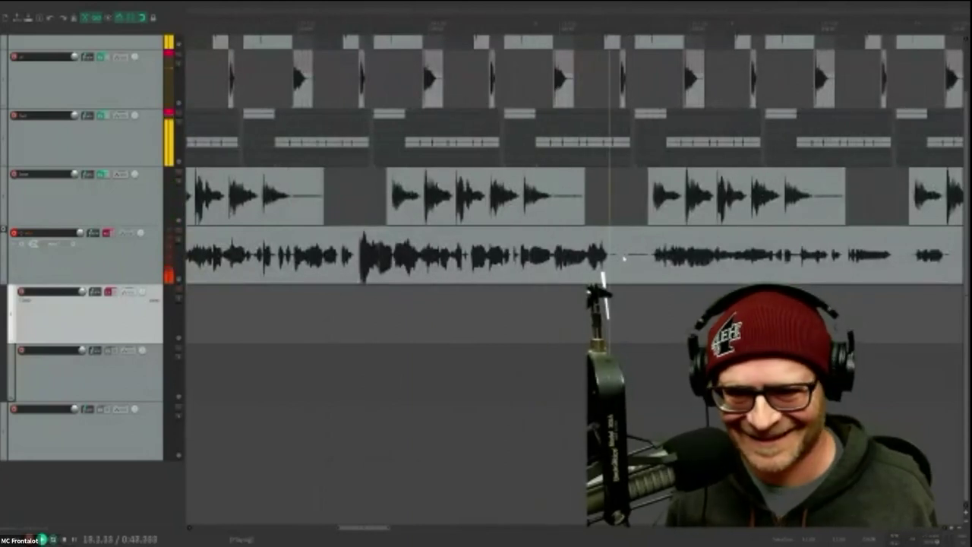
{"action": "scroll", "coordinate": [635, 264], "scroll_direction": "down", "scroll_amount": 3}
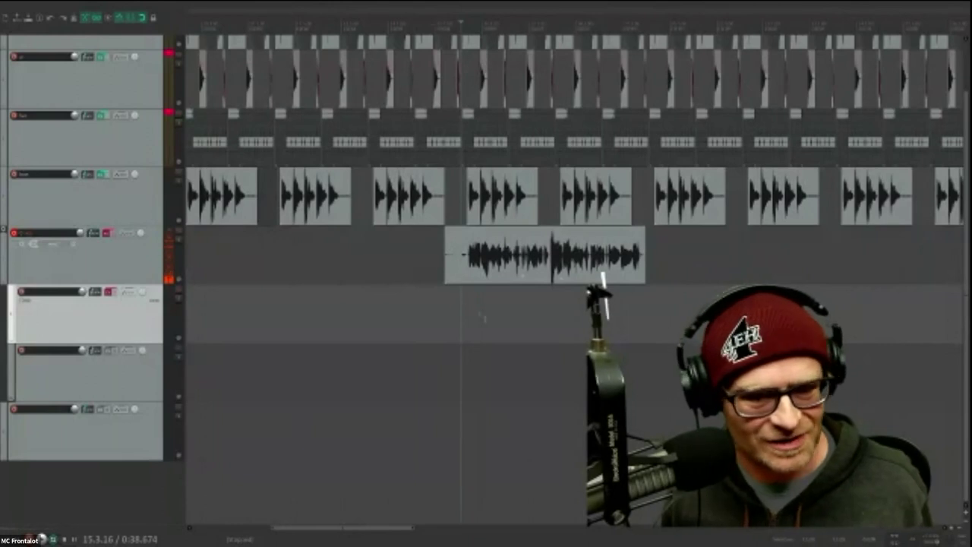
- Select the vocal take on the fifth track and move it down two tracks to the seventh track
{"action": "scroll", "coordinate": [459, 298], "scroll_direction": "up", "scroll_amount": 3}
{"action": "left_click_drag", "start_coordinate": [559, 264], "coordinate": [357, 305]}
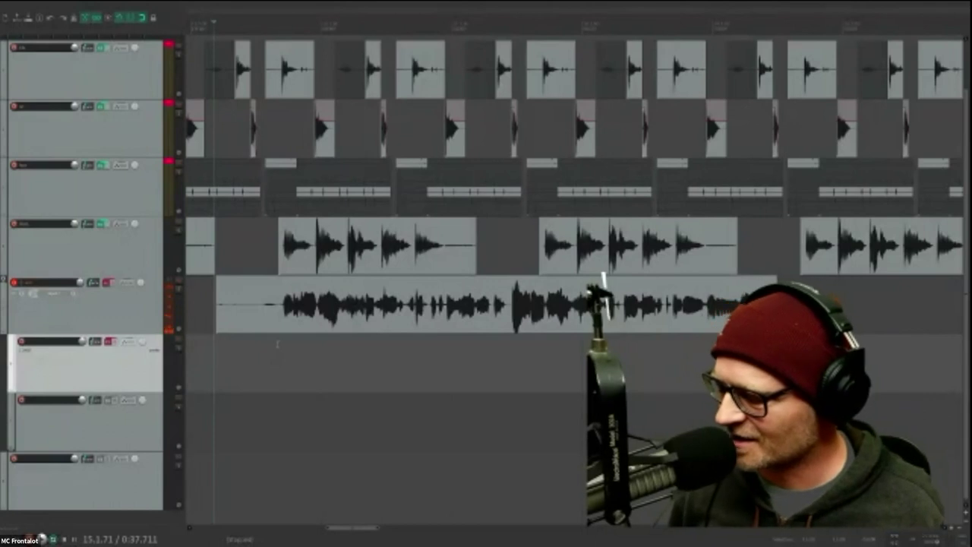
{"action": "left_click_drag", "start_coordinate": [298, 319], "coordinate": [354, 380]}
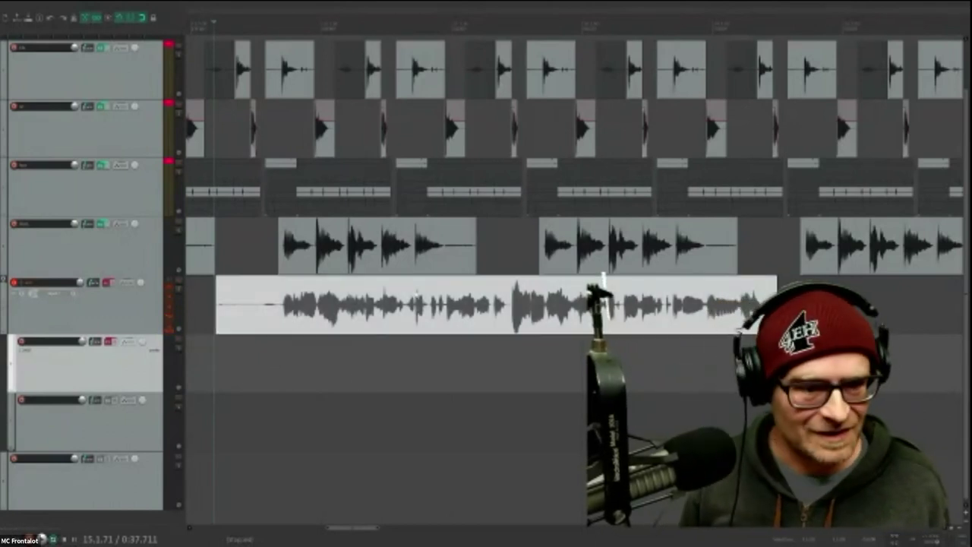
{"action": "key", "text": "KP_2"}
{"action": "key", "text": "KP_2"}
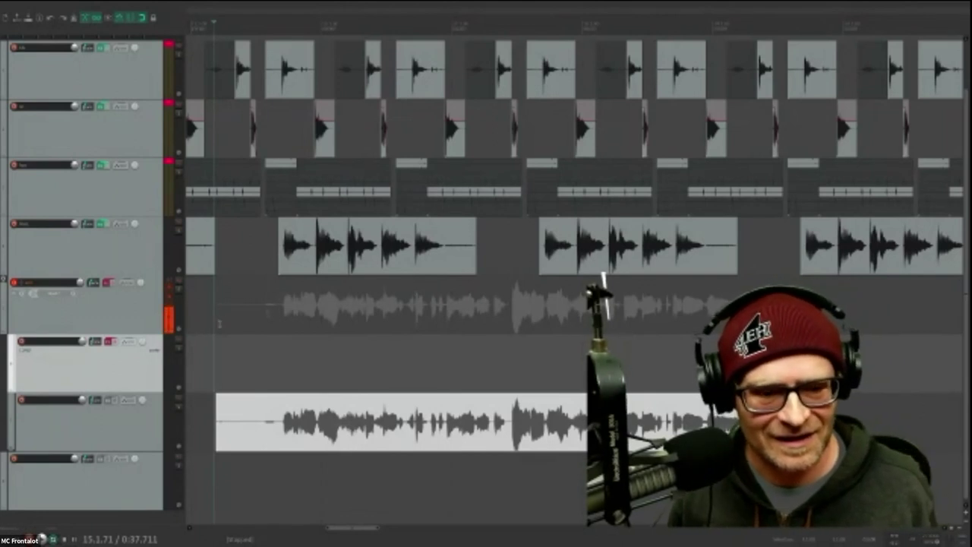
- Record another vocal take on the fifth track and move it down to the sixth track, above the first take
{"action": "scroll", "coordinate": [209, 332], "scroll_direction": "down", "scroll_amount": 2}
{"action": "scroll", "coordinate": [213, 330], "scroll_direction": "up", "scroll_amount": 3}
{"action": "scroll", "coordinate": [221, 328], "scroll_direction": "down", "scroll_amount": 1}
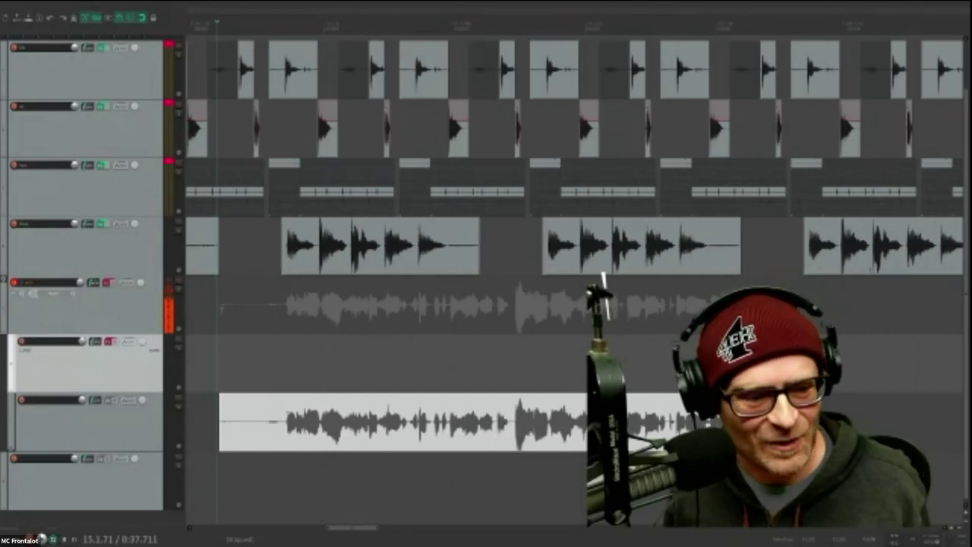
{"action": "key", "text": "ctrl+r"}
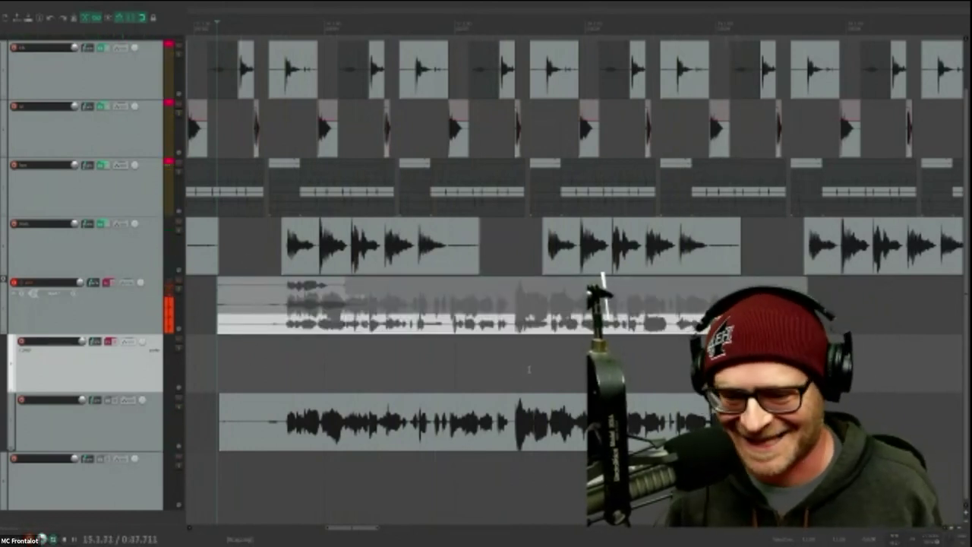
{"action": "key", "text": "KP_2"}
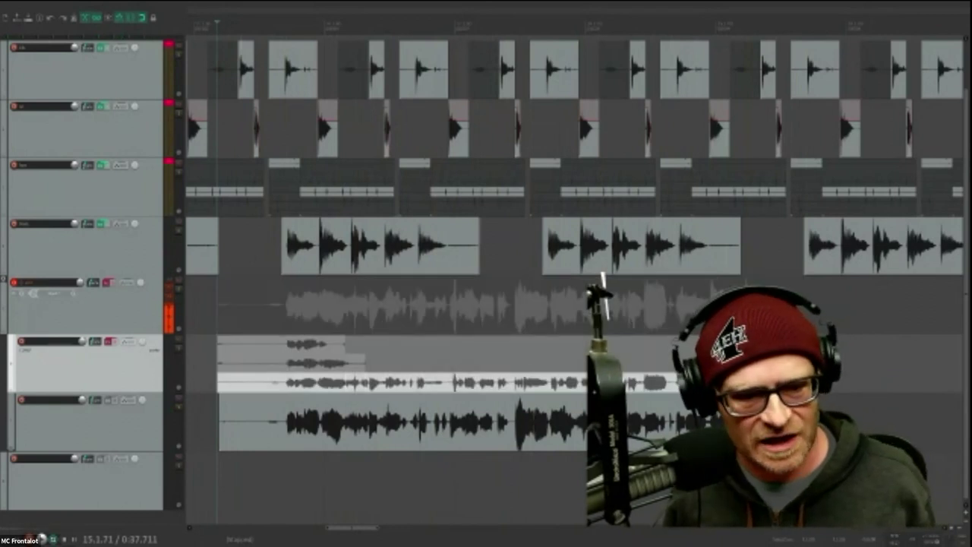
- Unmute the fifth and sixth tracks and play both vocal takes together from just before the vocals begin through to their end
{"action": "left_click", "coordinate": [273, 316]}
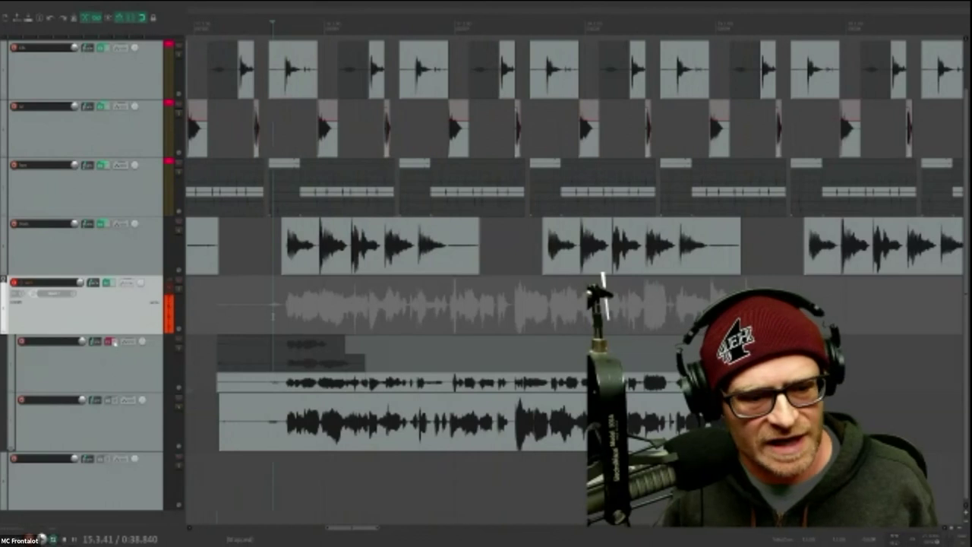
{"action": "scroll", "coordinate": [271, 389], "scroll_direction": "up", "scroll_amount": 3}
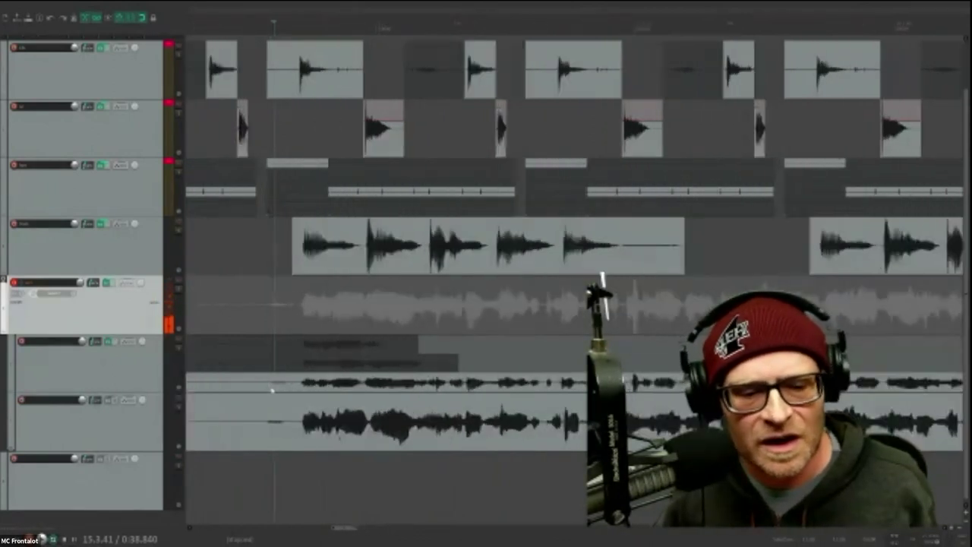
{"action": "key", "text": "space"}
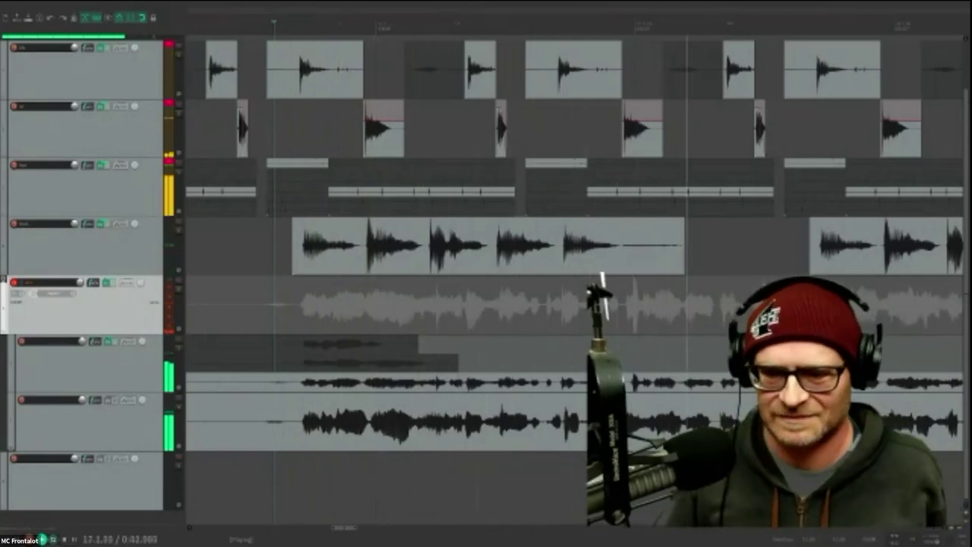
{"action": "scroll", "coordinate": [304, 360], "scroll_direction": "down", "scroll_amount": 3}
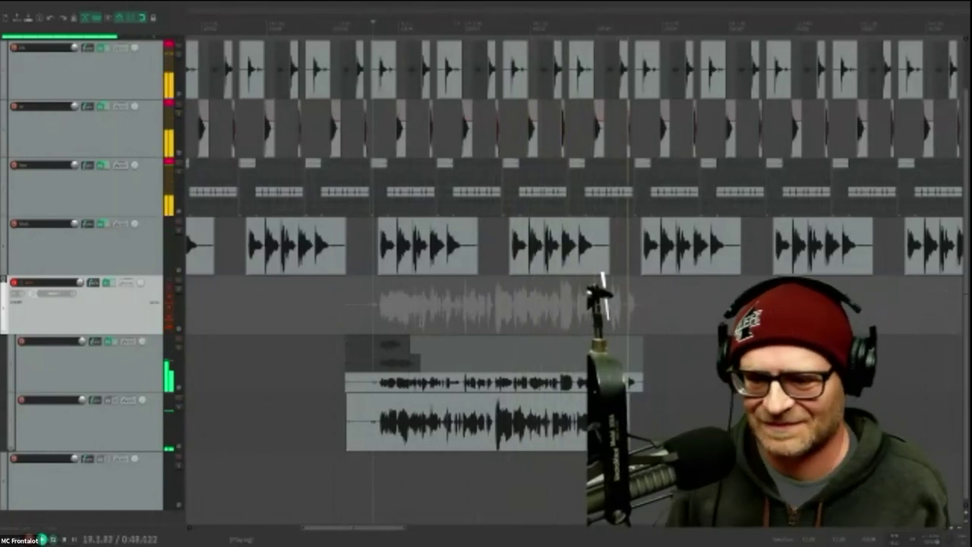
{"action": "key", "text": "space"}
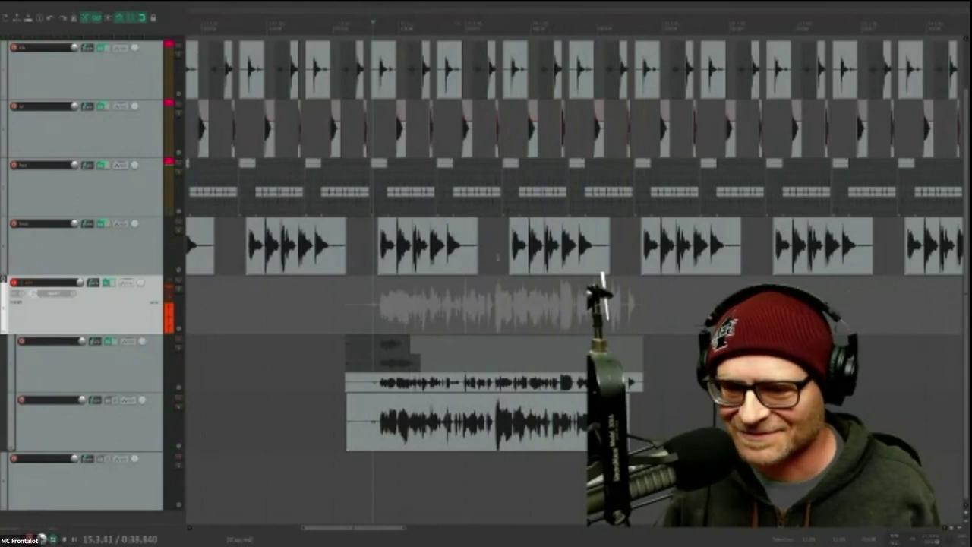